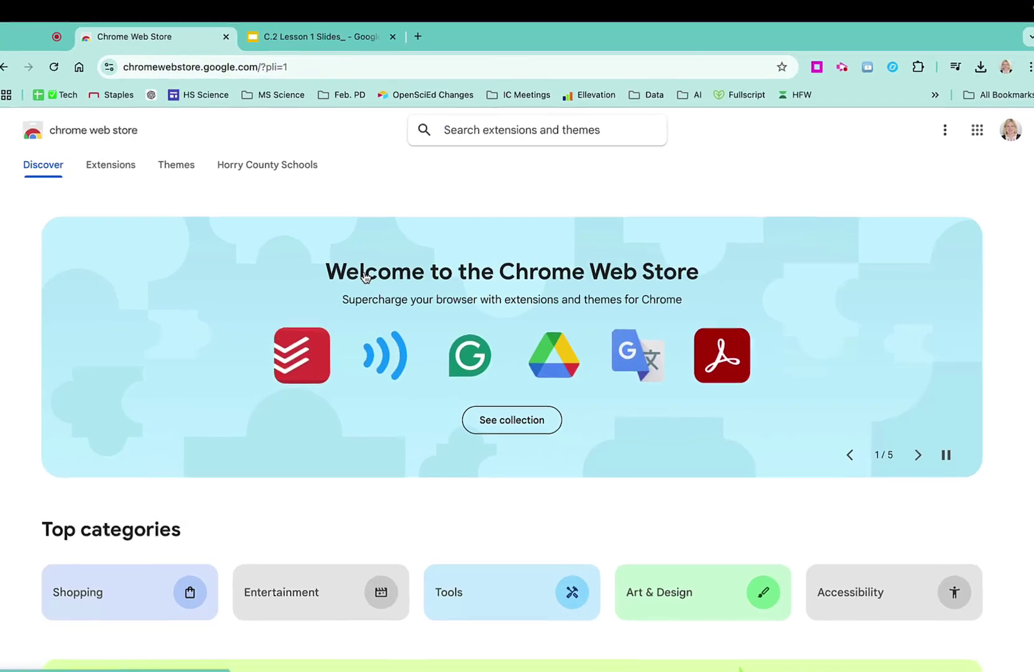
Search the Chrome Web Store for "kappaflow speech translator"
left_click(535, 130)
type("kappa")
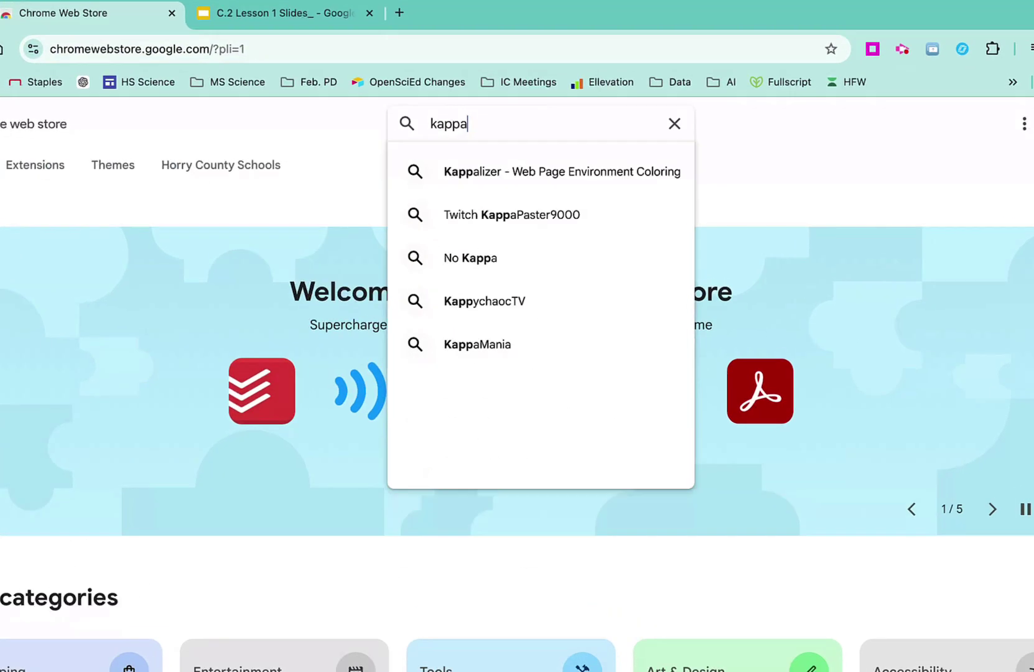
type("lf")
key("BackSpace")
key("BackSpace")
type("flow")
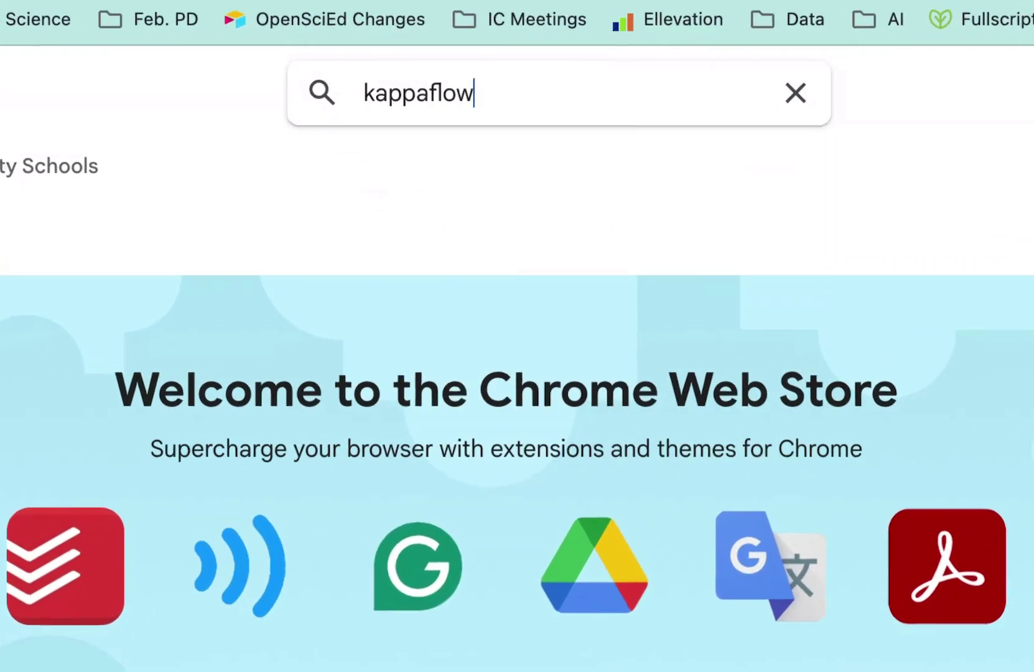
type(" speech tra")
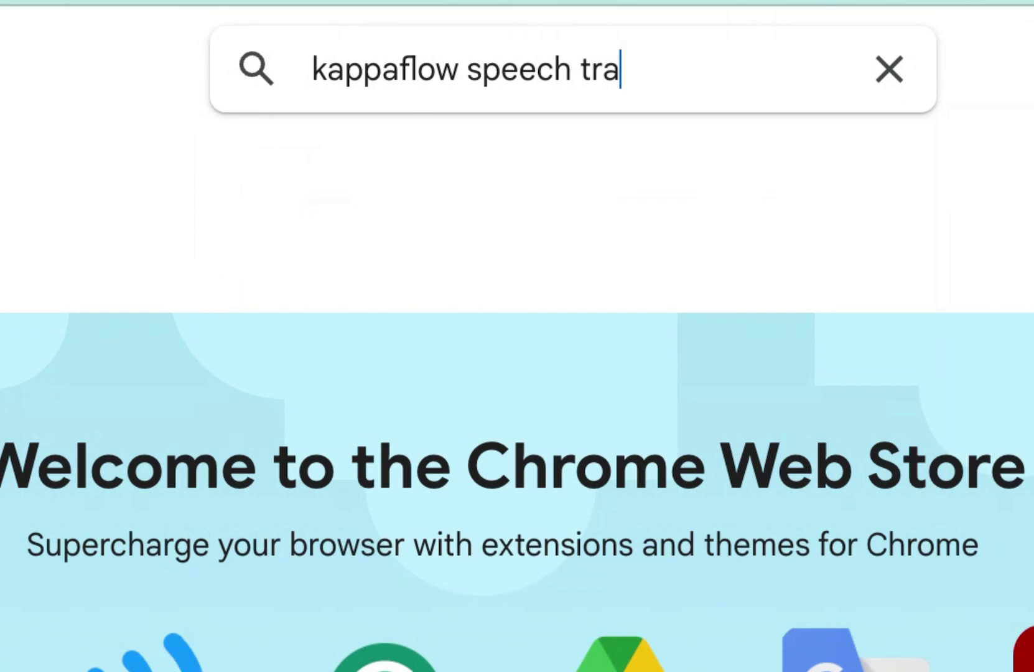
type("nslator")
key("Return")
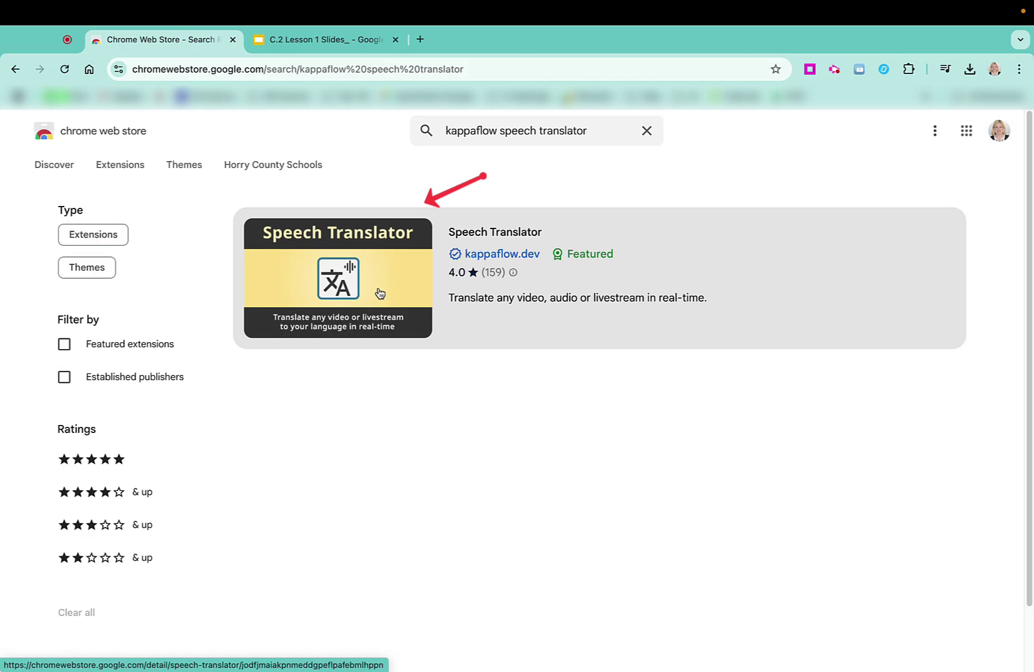
Open the Speech Translator listing by kappaflow.dev and add the extension to Chrome, accepting its permissions
left_click(380, 293)
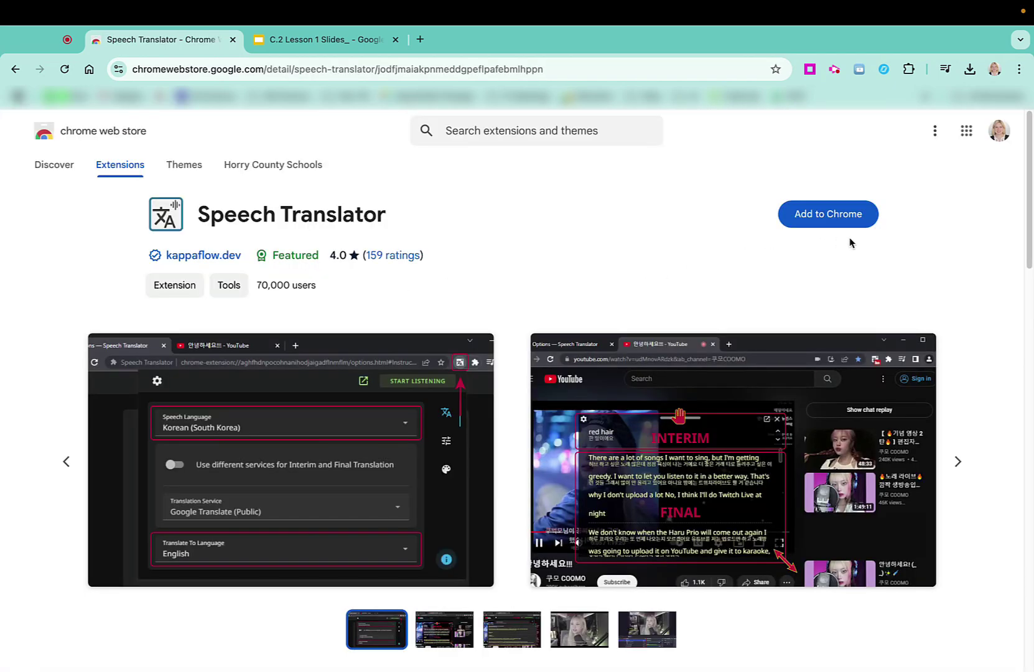
left_click(850, 216)
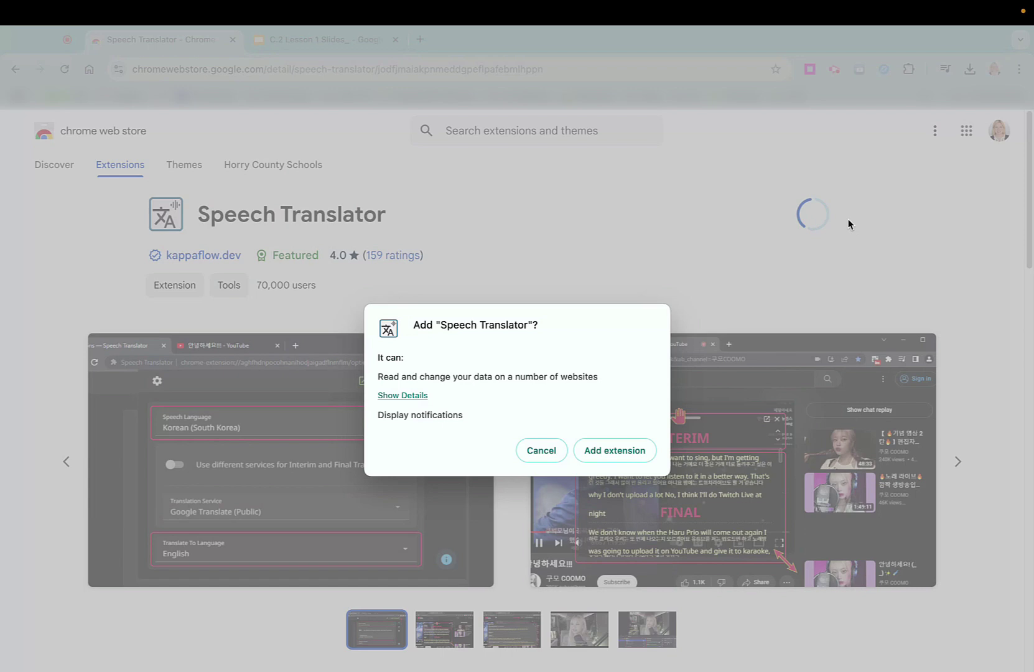
left_click(624, 456)
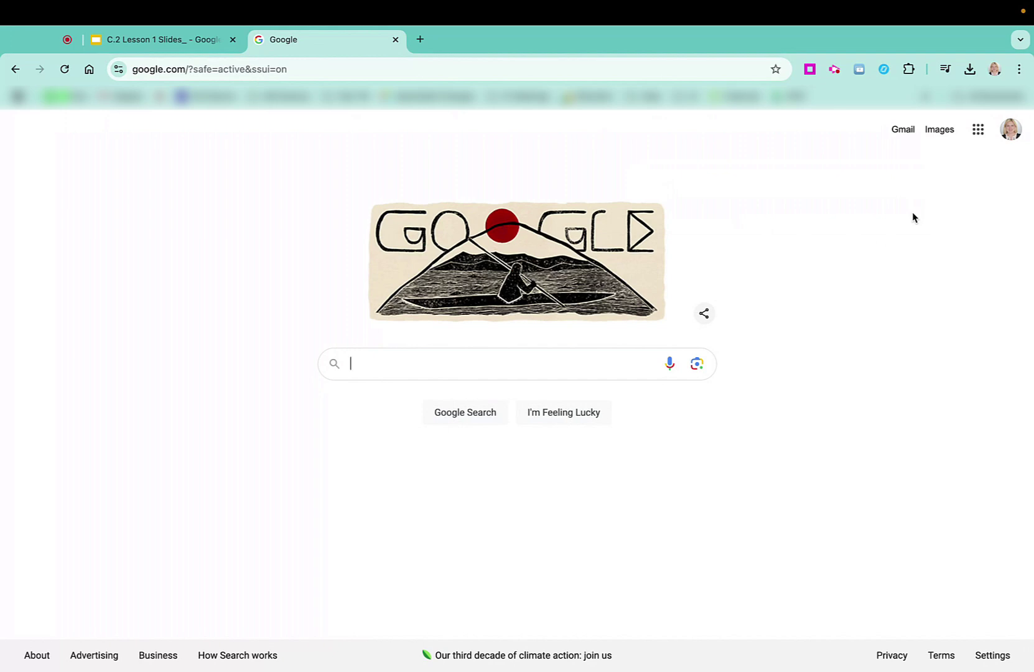
Pin the Speech Translator extension in the browser and open its translation settings
left_click(908, 70)
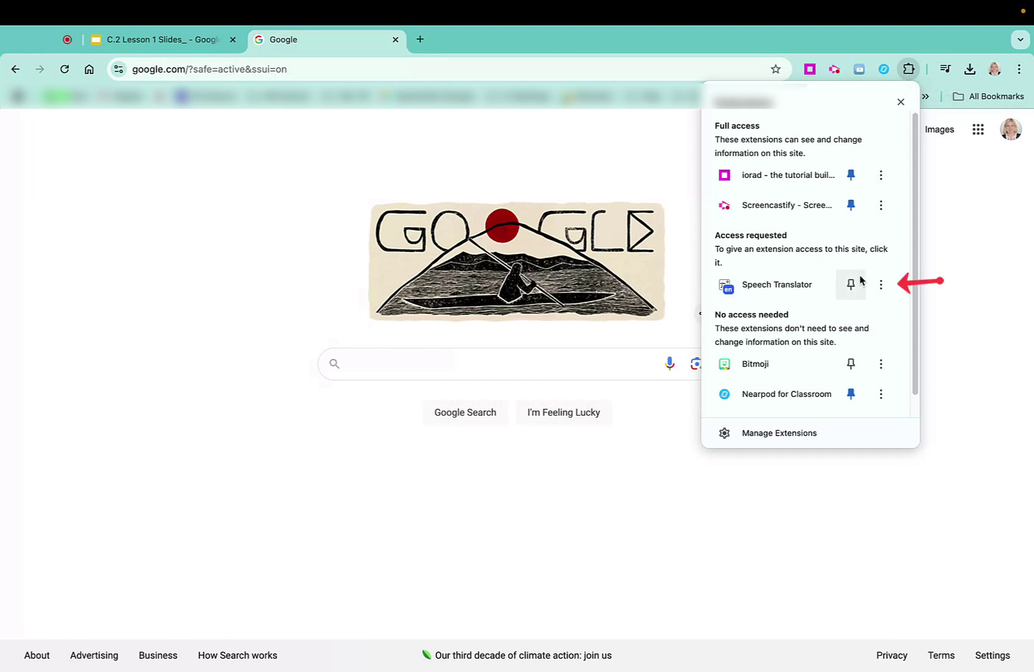
left_click(852, 286)
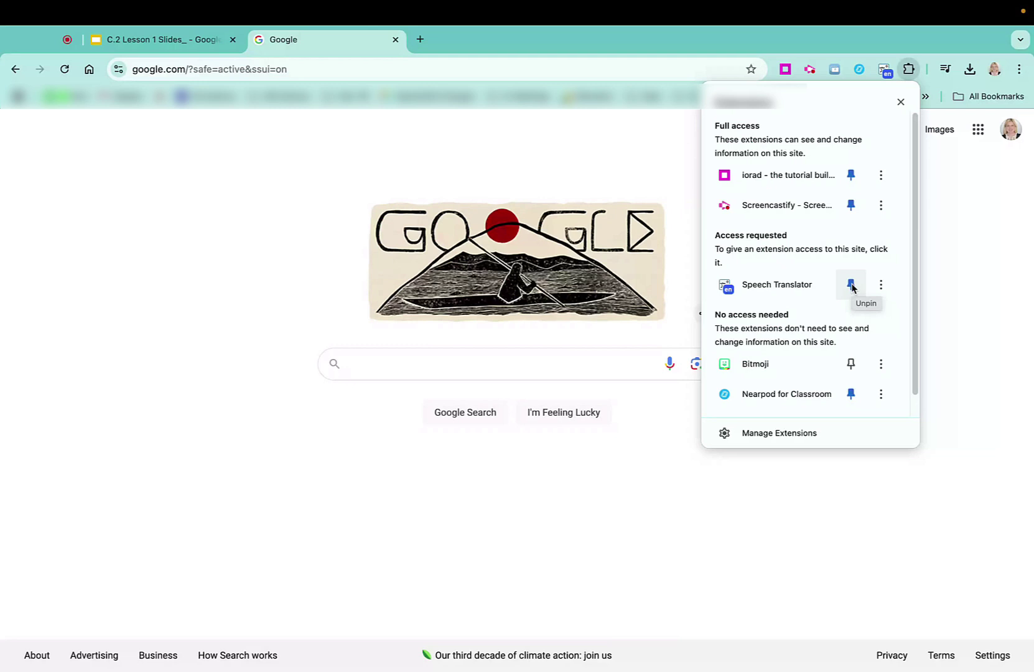
left_click(884, 71)
left_click(883, 71)
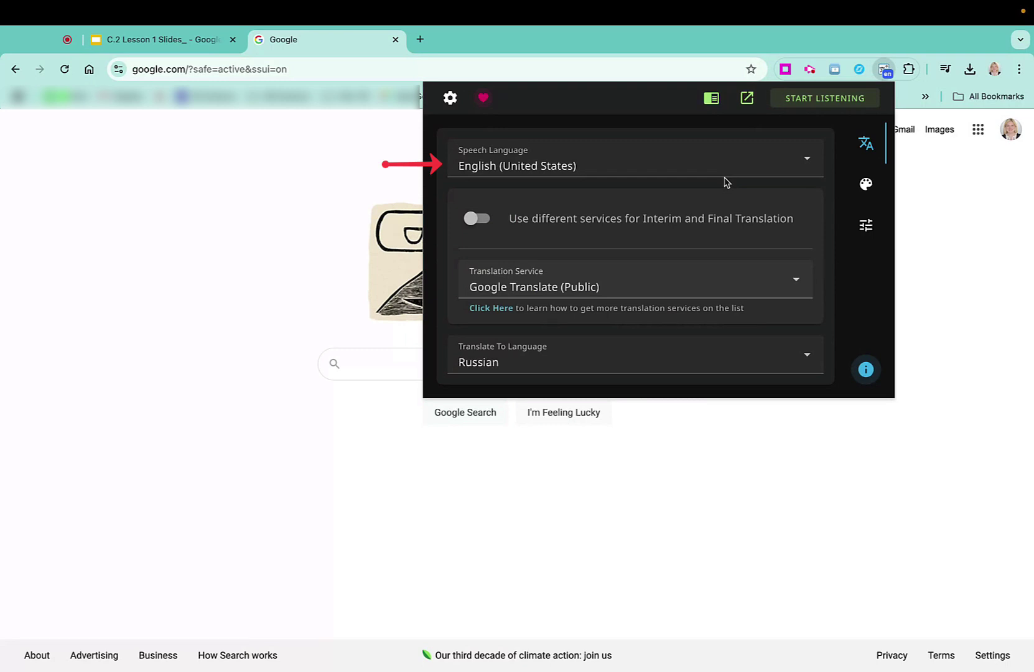
Set the Speech Translator's target language to Spanish
left_click(830, 340)
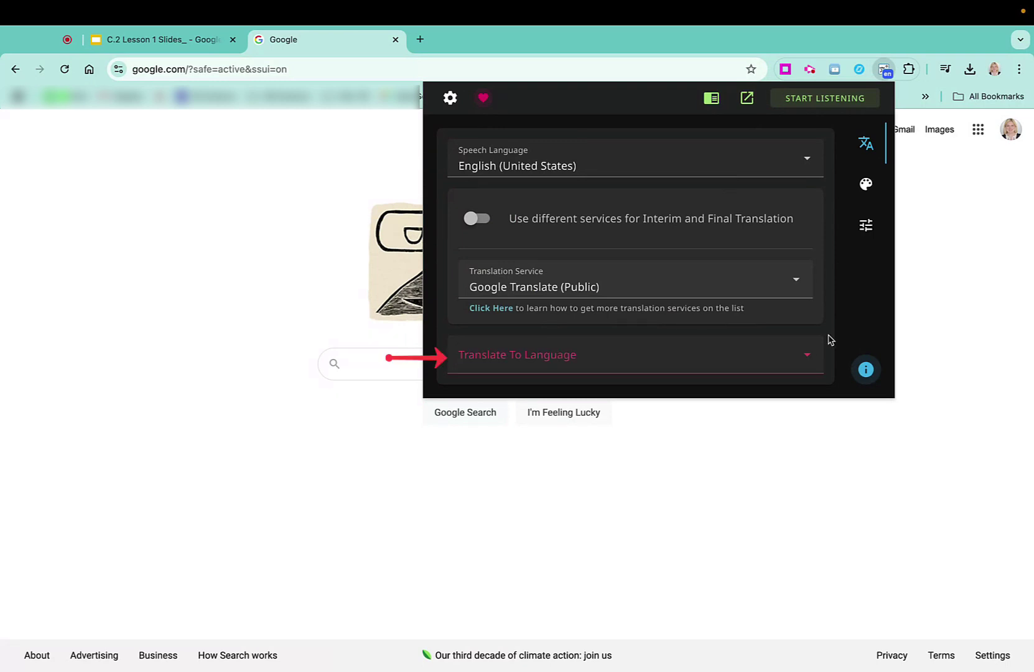
left_click(812, 364)
scroll(699, 215, "down", 20)
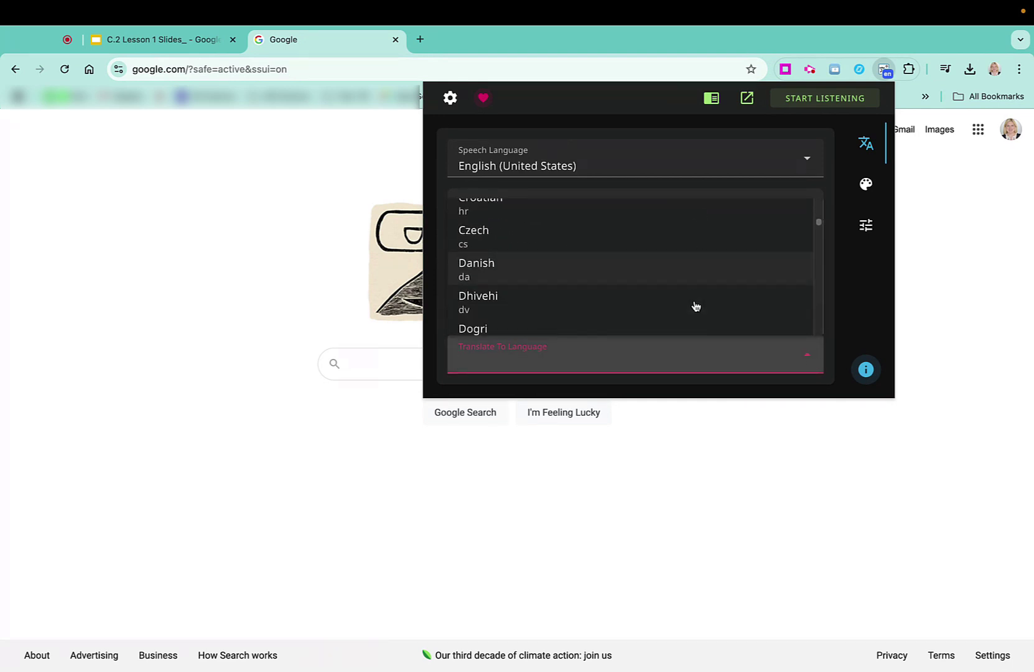
scroll(696, 306, "down", 20)
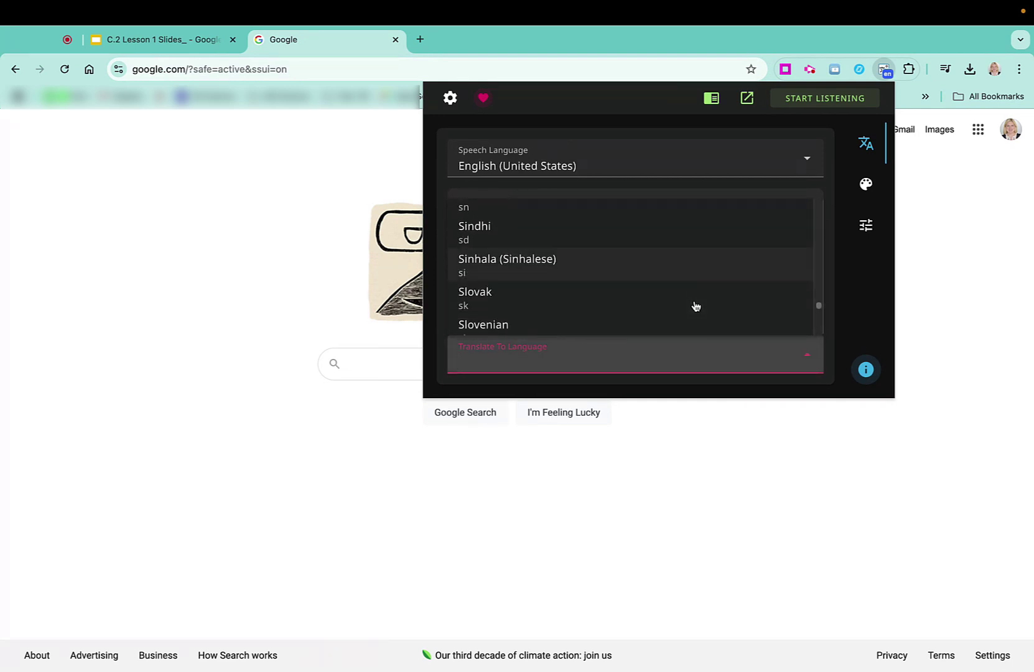
scroll(696, 306, "down", 3)
scroll(695, 306, "up", 6)
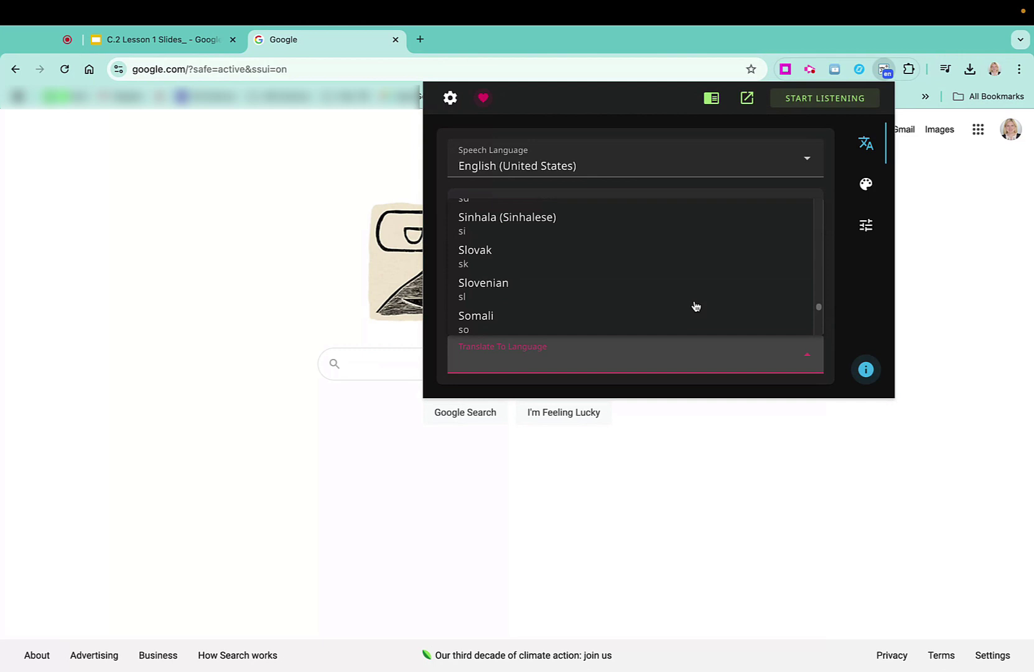
scroll(696, 306, "up", 5)
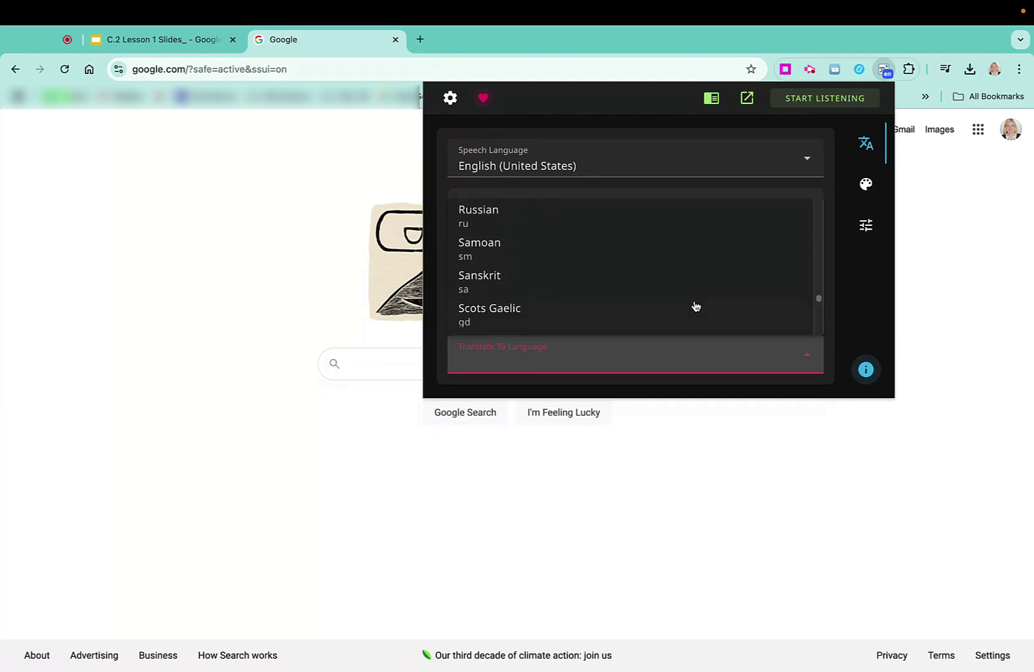
scroll(696, 311, "up", 4)
scroll(696, 311, "down", 4)
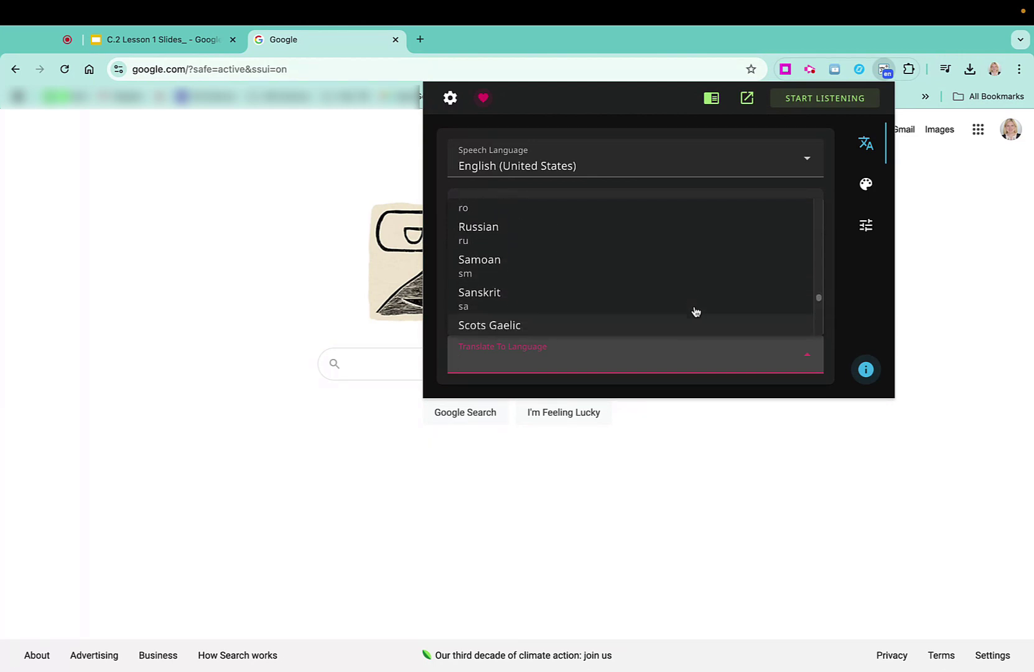
scroll(696, 311, "down", 5)
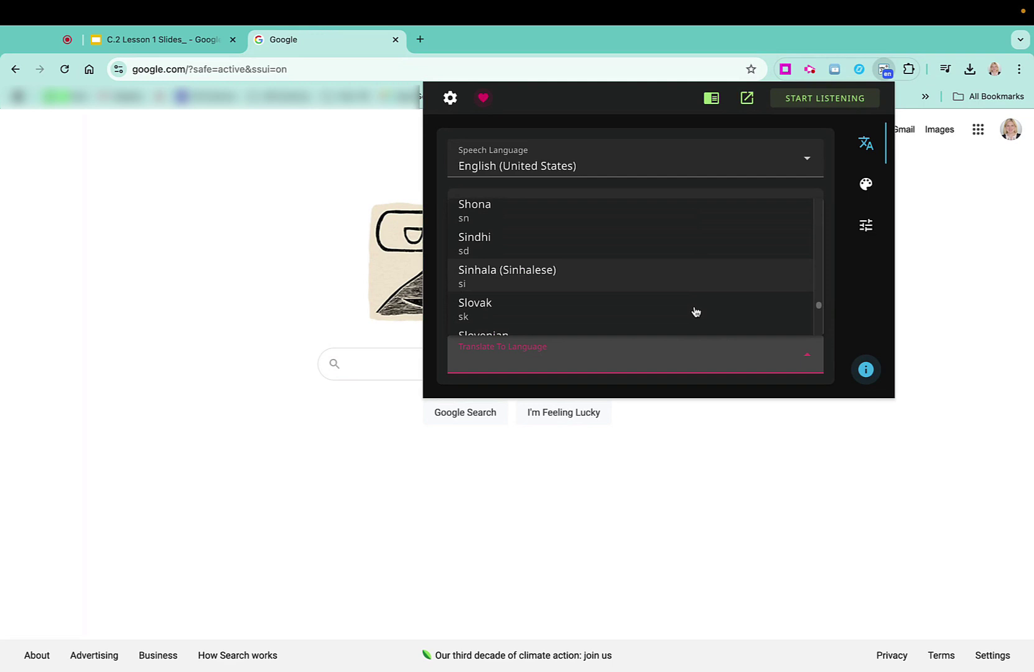
scroll(695, 312, "down", 2)
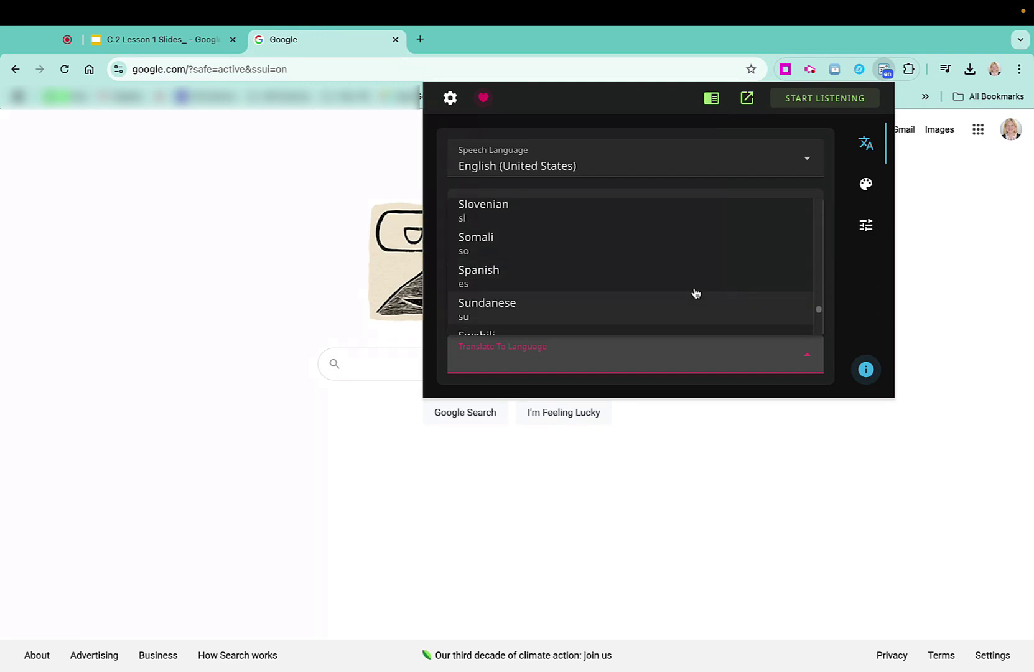
left_click(695, 285)
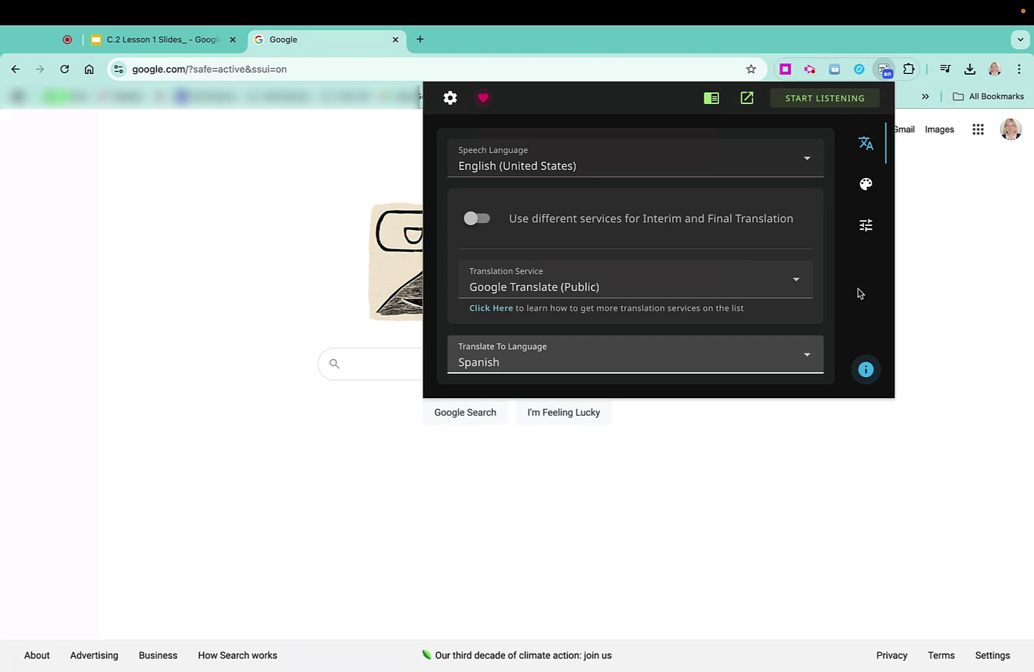
Set the extension's caption text size to 2.5x in its appearance settings
left_click(867, 185)
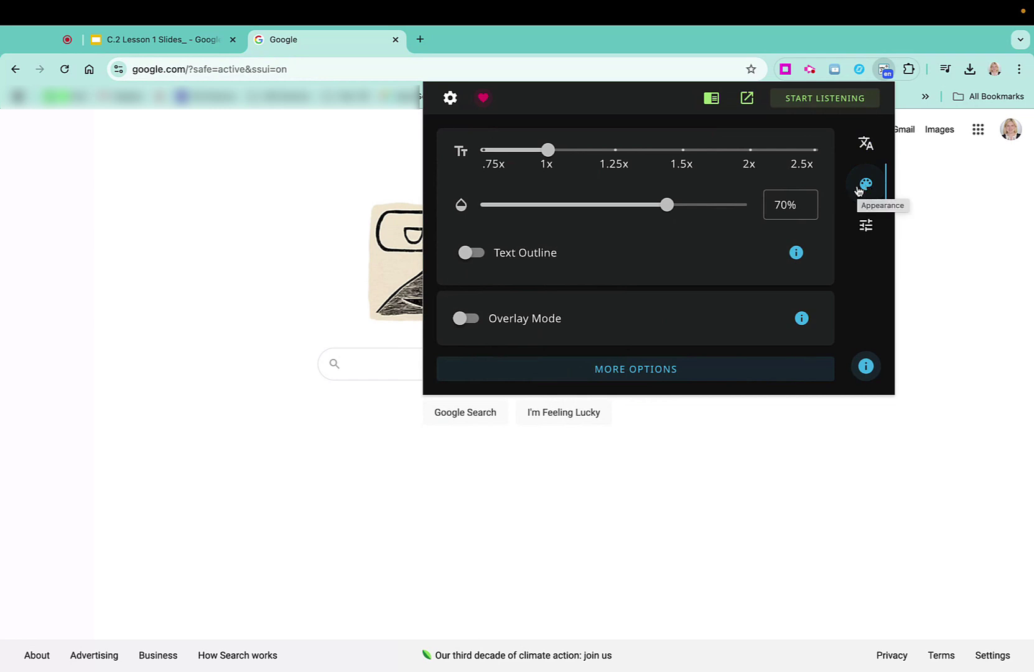
left_click(817, 150)
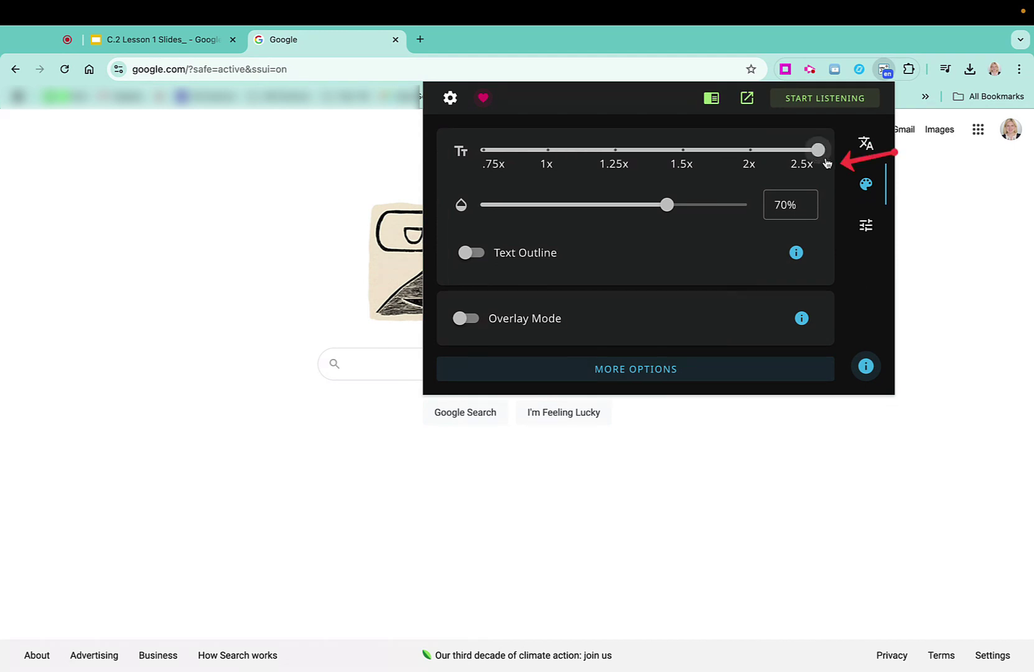
Open the full appearance options and enable Center Text and Overlay Mode
left_click(626, 376)
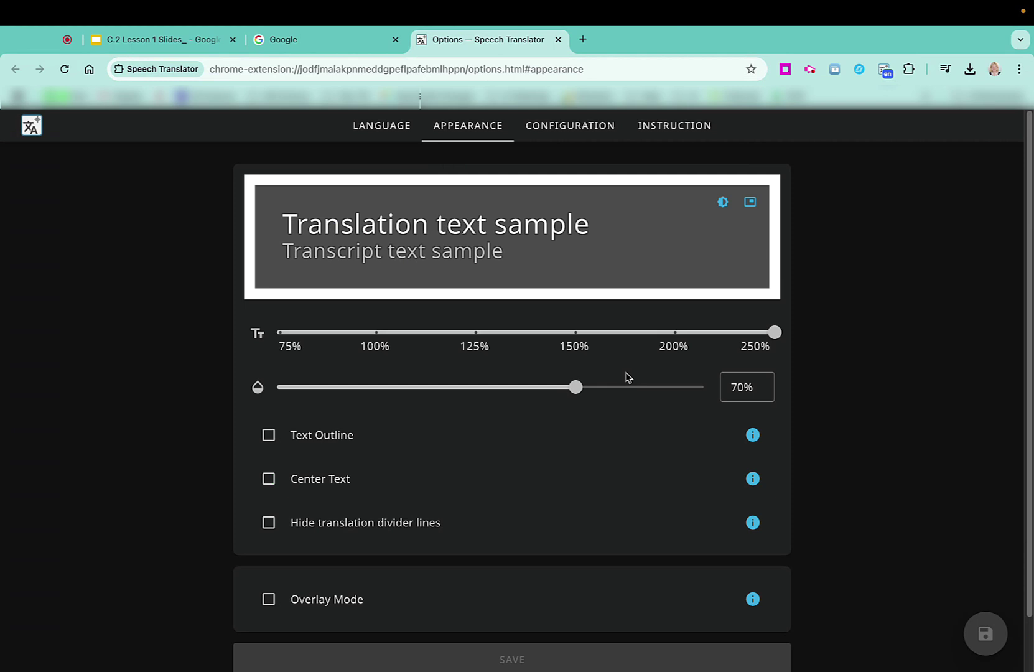
scroll(498, 405, "down", 2)
left_click(269, 421)
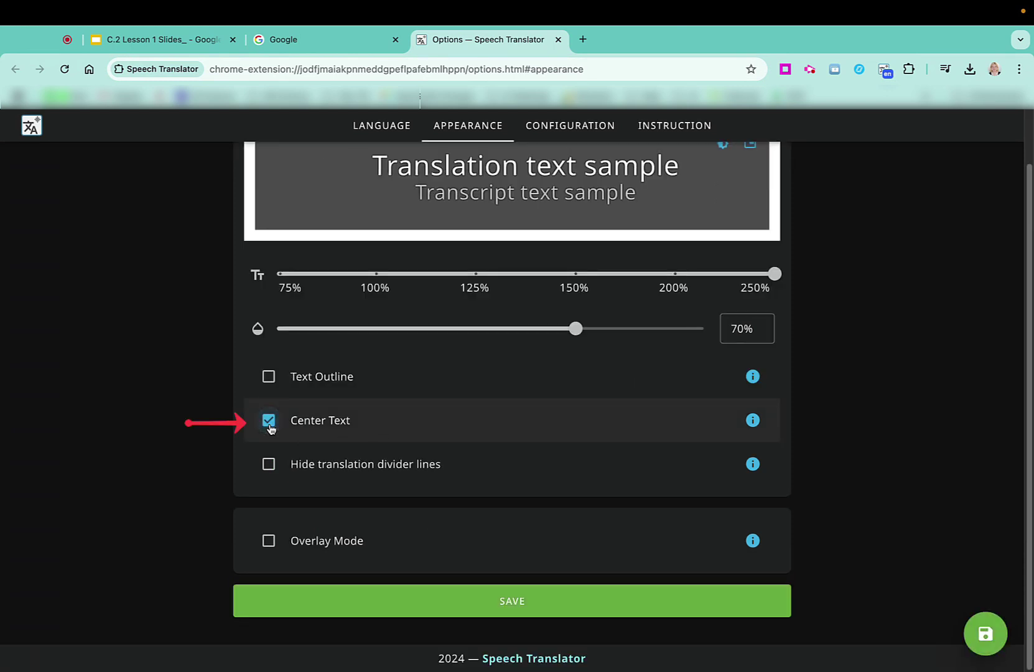
left_click(269, 540)
Set the overlay text color to #F8F7F6 and the overlay background to near-black, RGB 0, 5, 0 with alpha 1
scroll(408, 551, "down", 2)
scroll(407, 551, "down", 4)
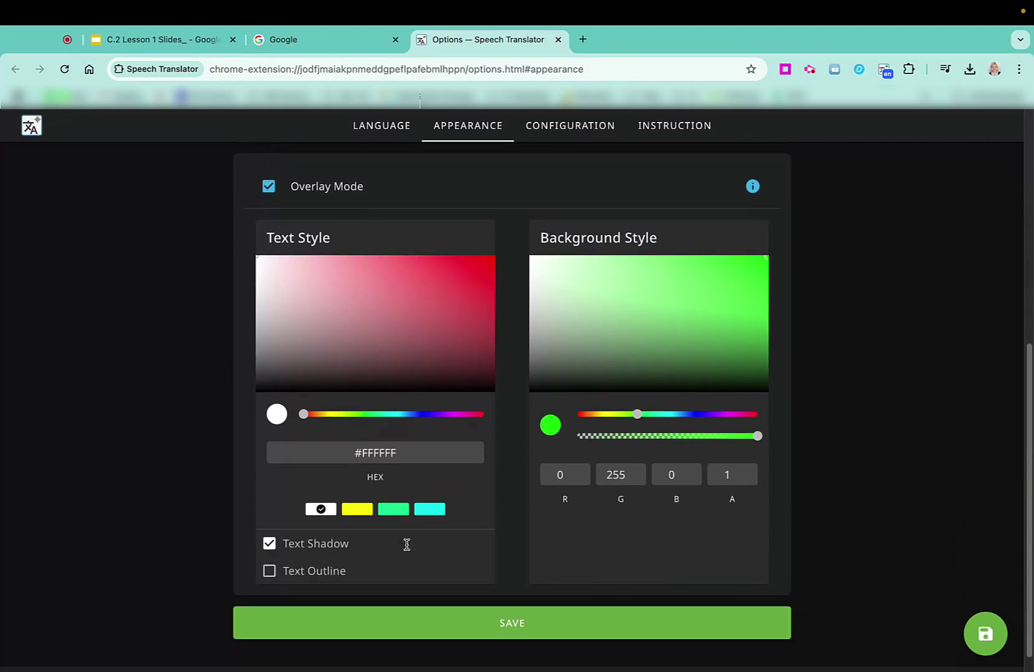
scroll(494, 550, "down", 1)
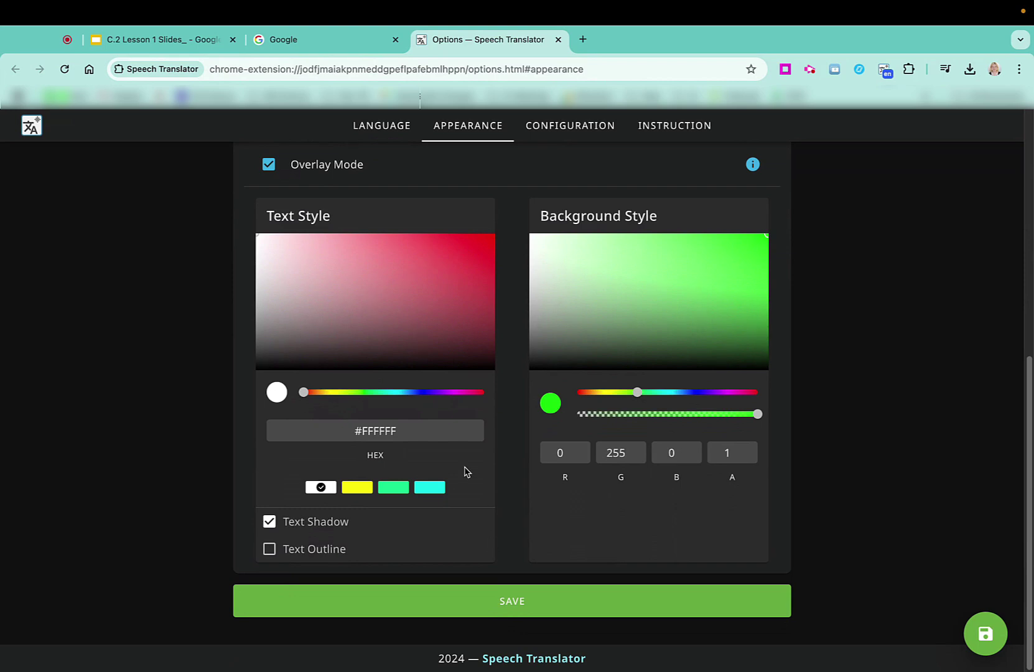
left_click(438, 427)
key("BackSpace")
key("BackSpace")
key("BackSpace")
key("BackSpace")
key("BackSpace")
key("BackSpace")
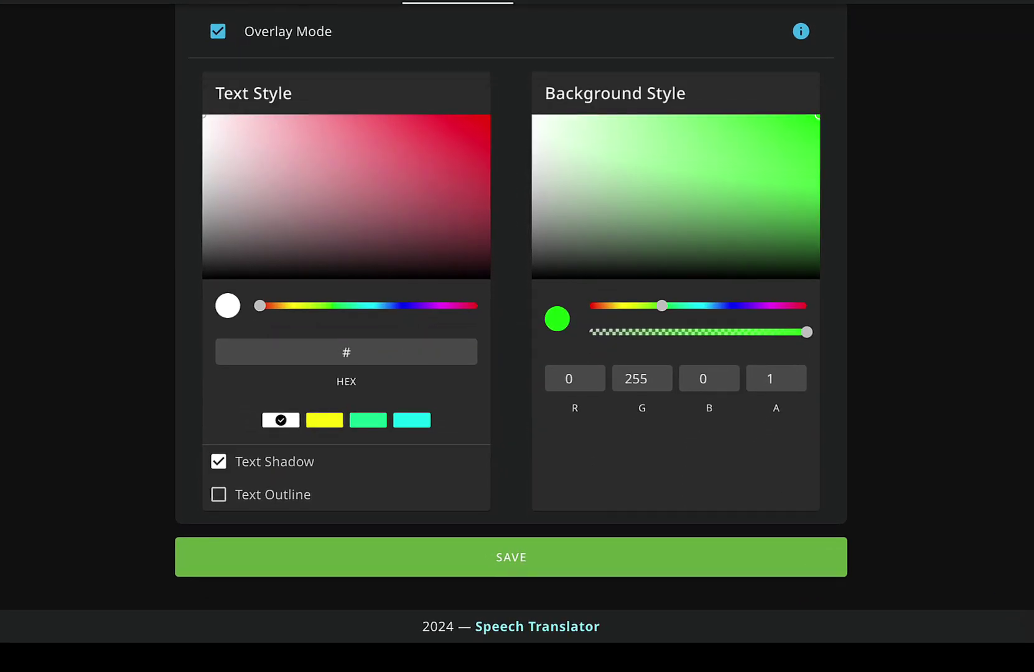
type("F8")
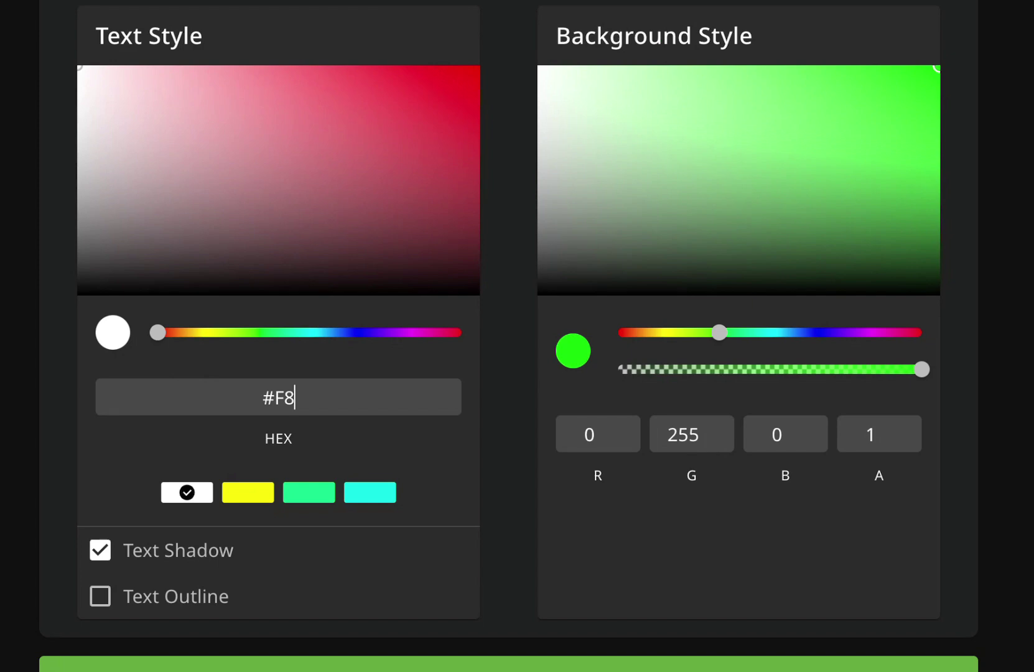
type("F")
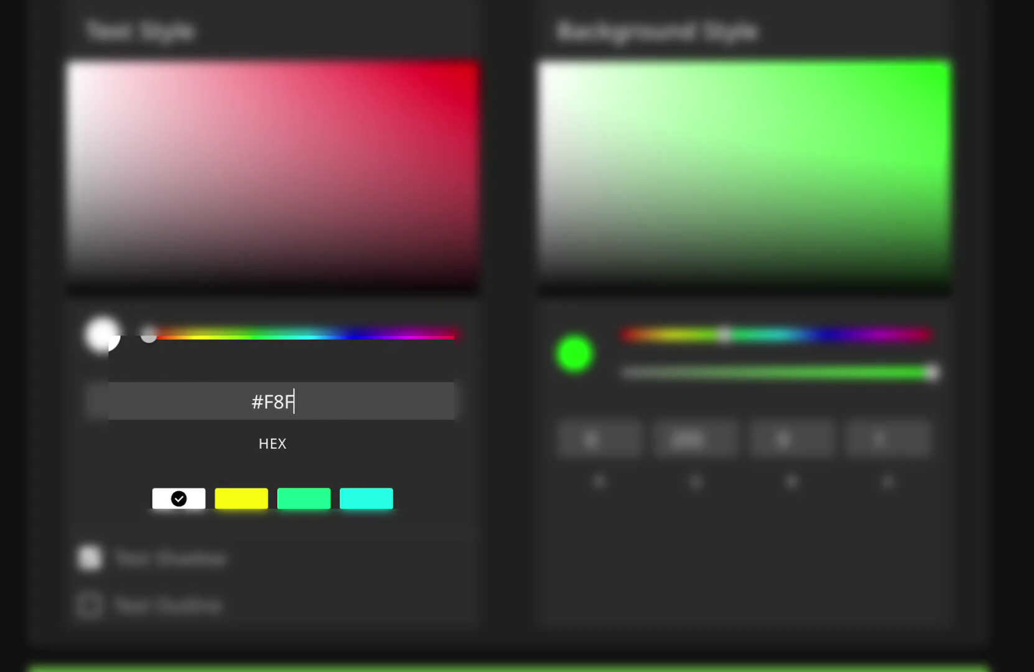
type("7F6")
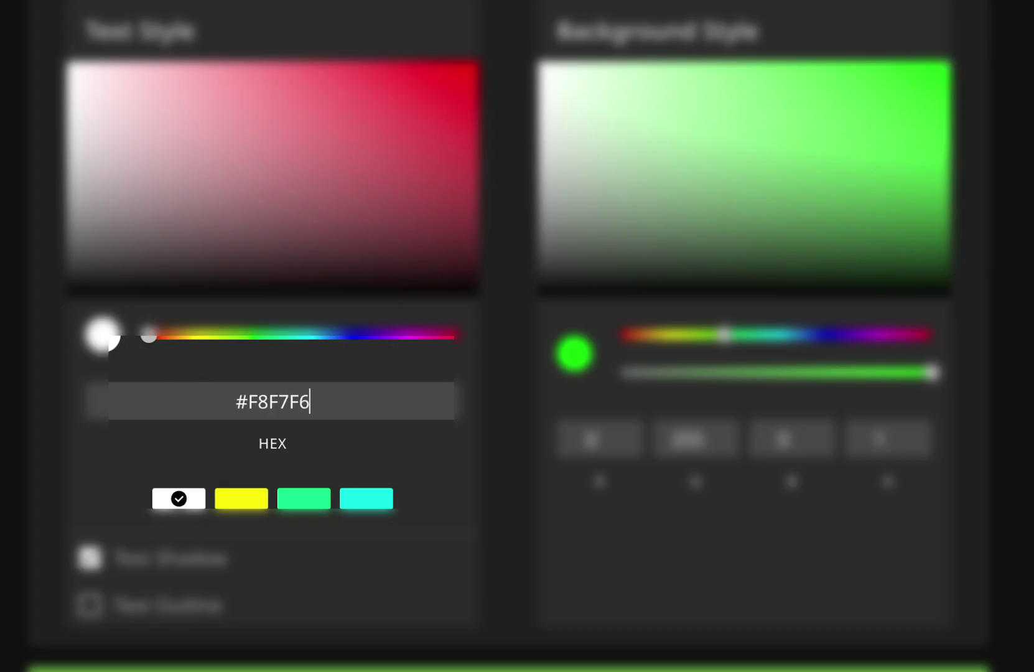
left_click(423, 442)
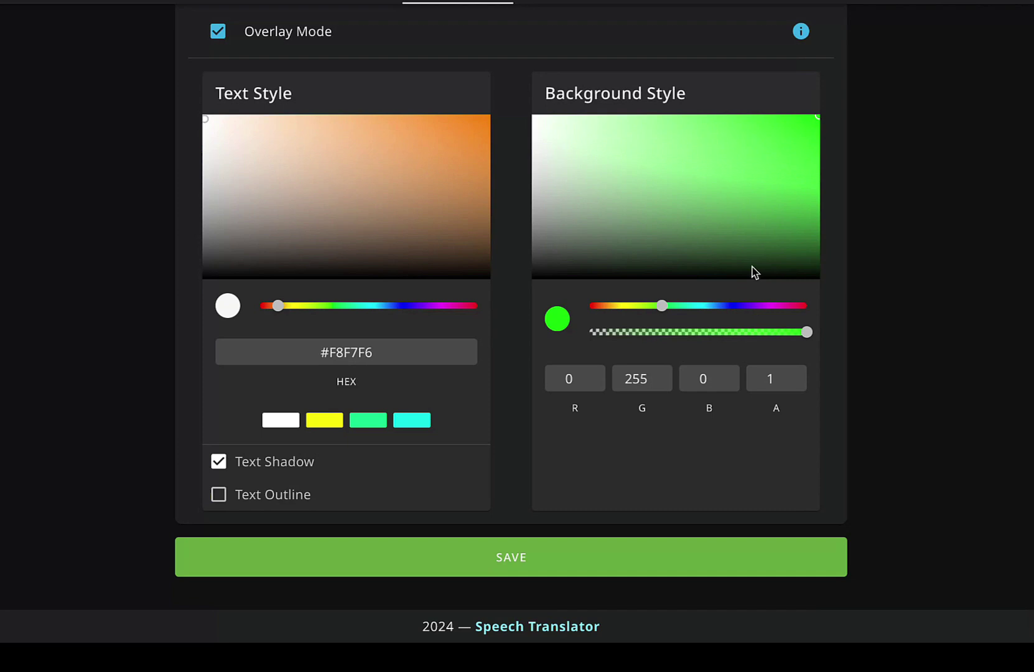
left_click(817, 278)
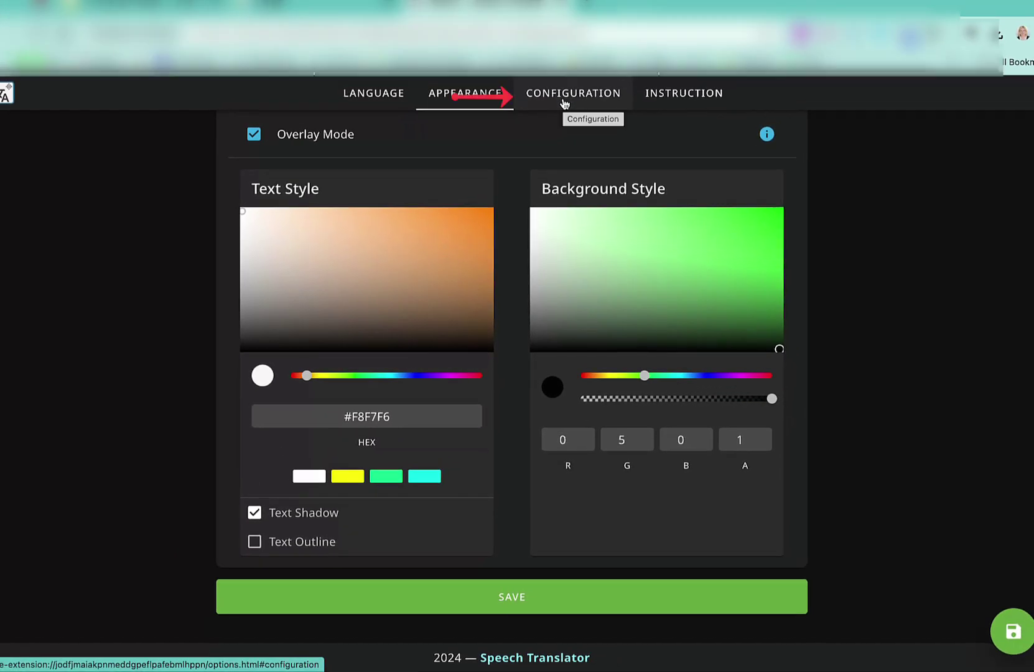
Turn off Show the transcript in the extension's configuration, among the displaying options
left_click(564, 100)
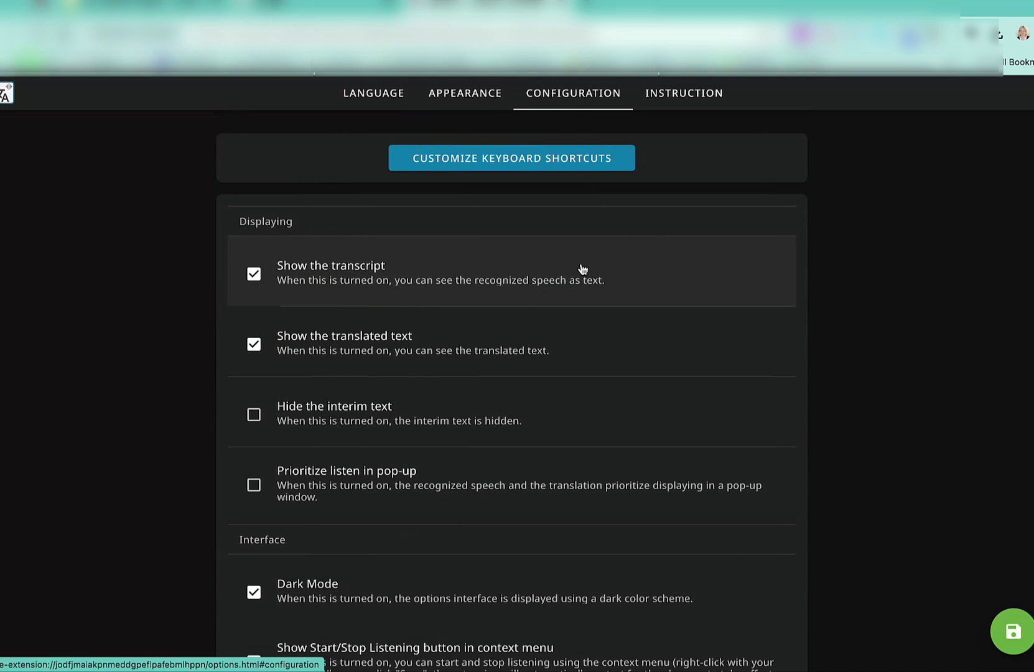
scroll(581, 268, "down", 1)
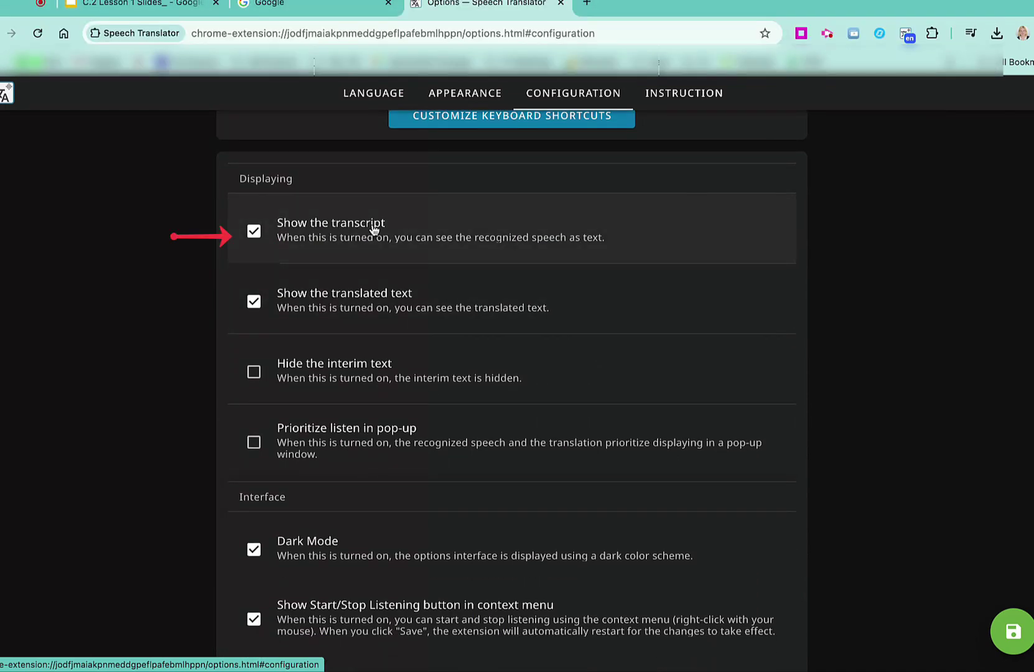
left_click(368, 225)
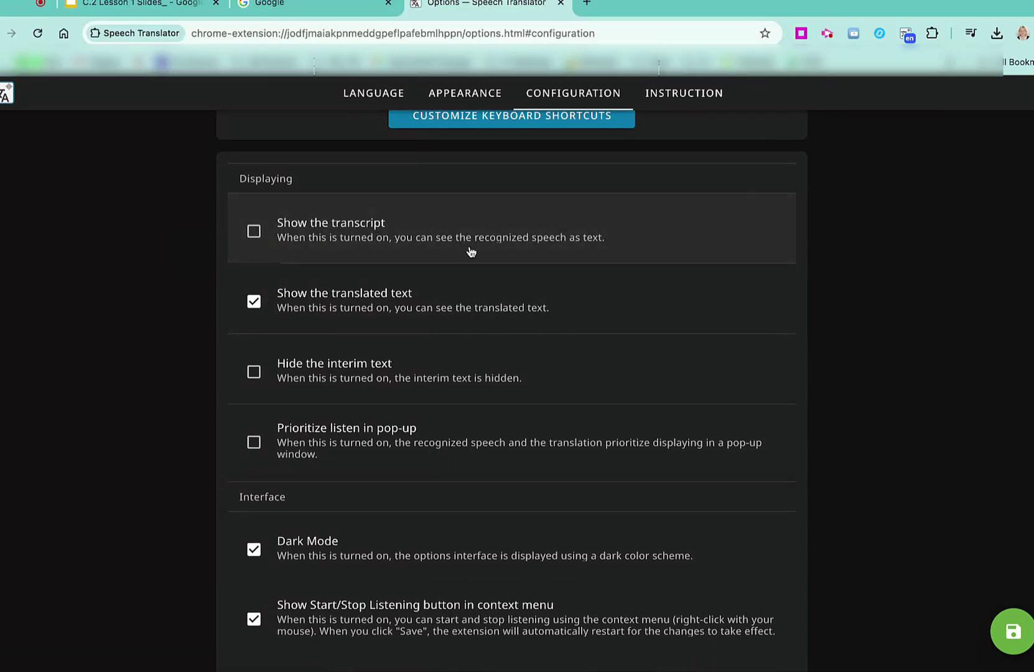
scroll(470, 251, "down", 1)
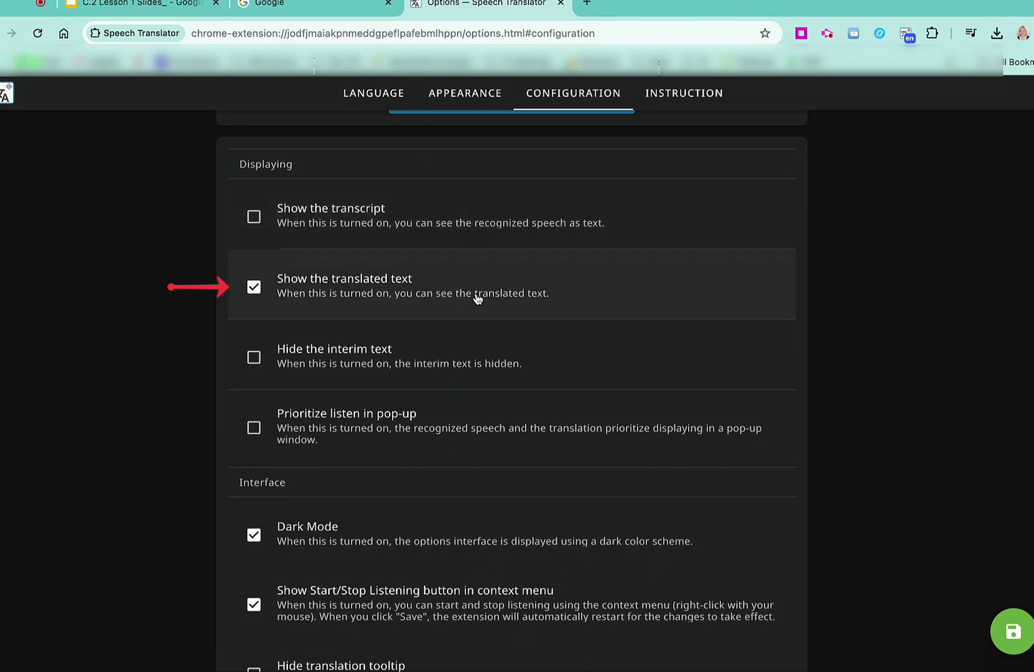
Turn on Prioritize listen in pop-up in the extension's displaying options and save the configuration
scroll(477, 300, "down", 4)
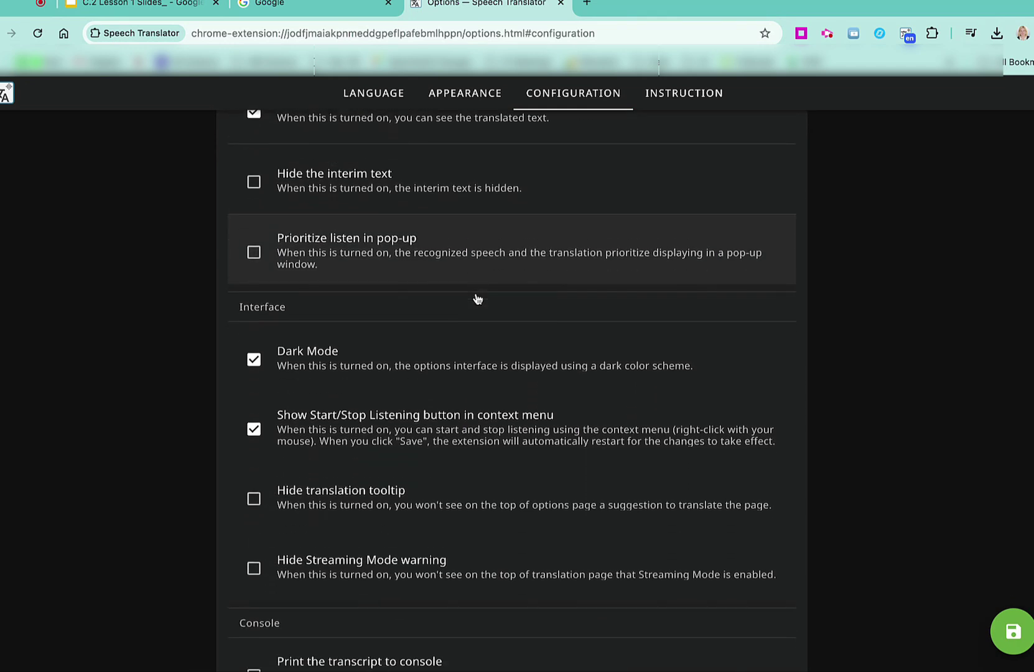
left_click(464, 254)
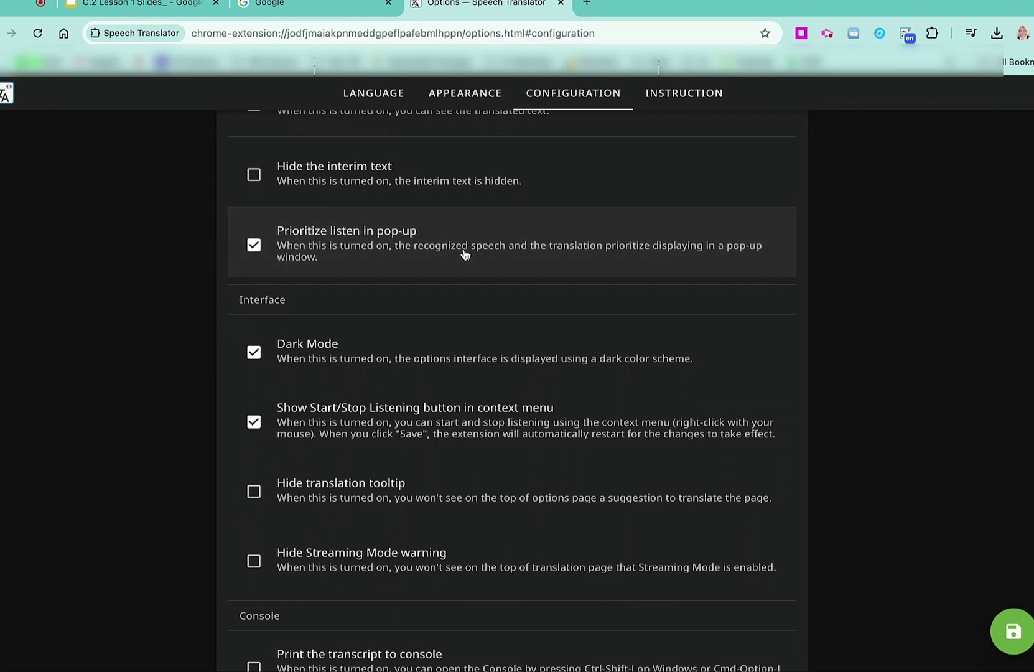
scroll(458, 361, "down", 1)
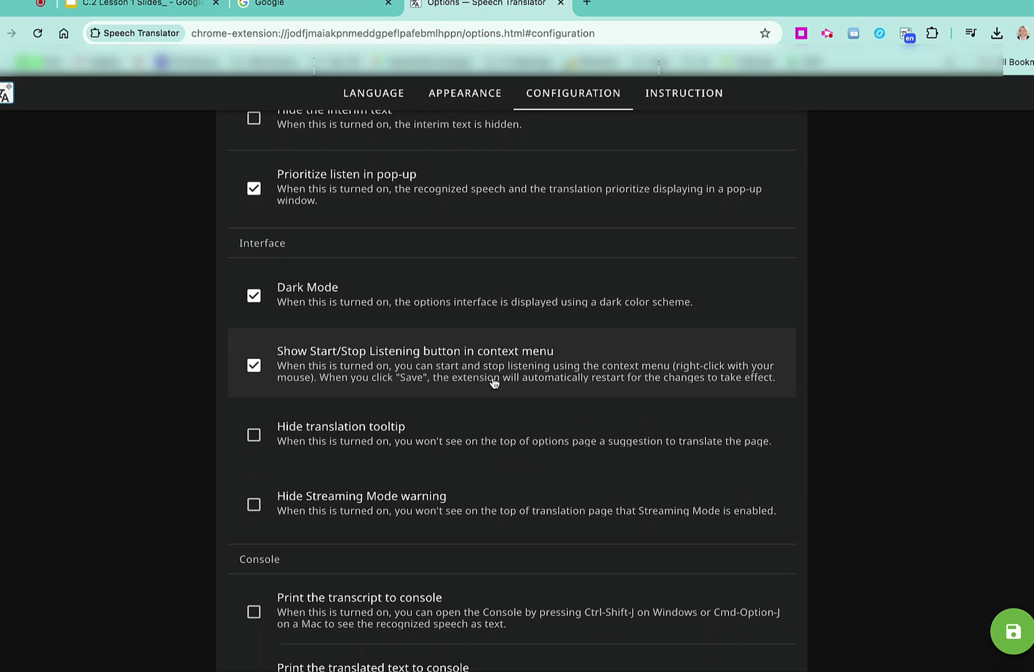
scroll(495, 383, "down", 6)
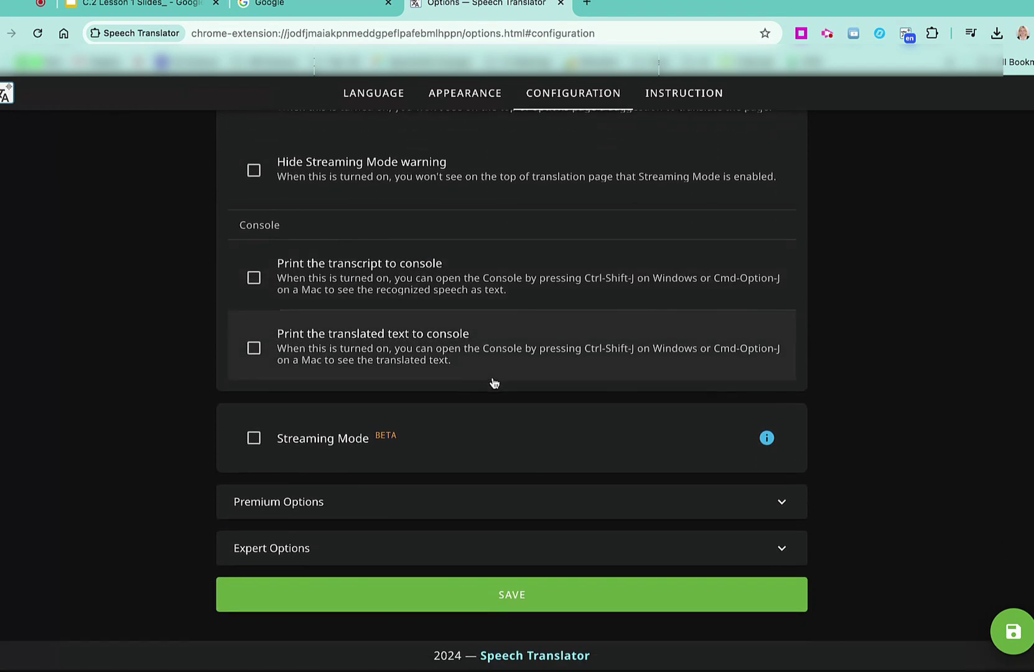
left_click(529, 599)
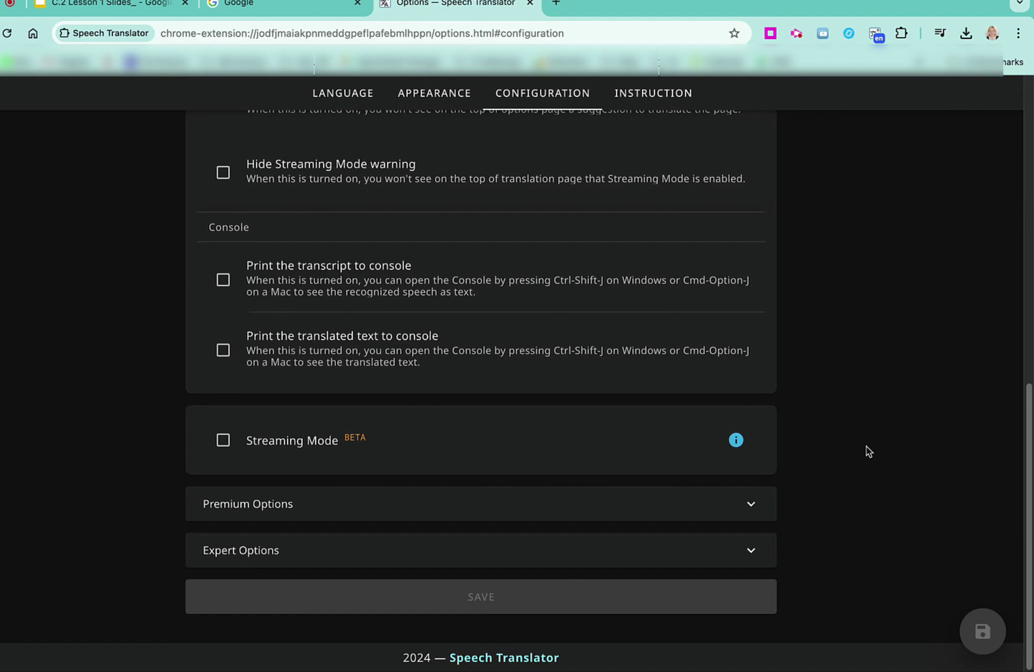
From the C.2 Lesson 1 Slides, start the translator listening and shrink its full-screen caption window to a full-width strip below the slides
left_click(132, 6)
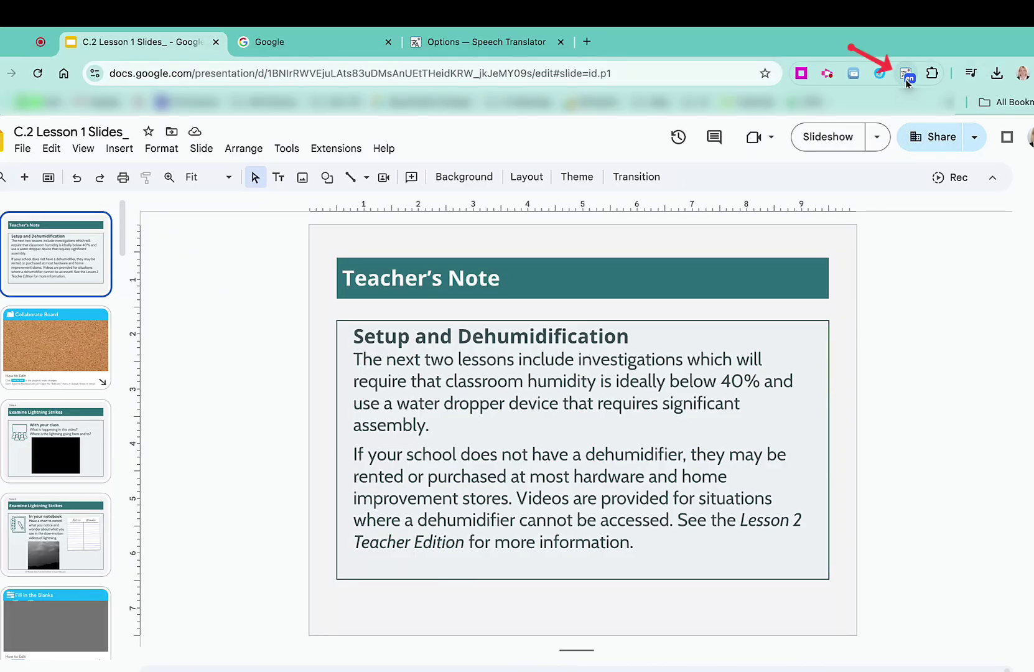
left_click(906, 76)
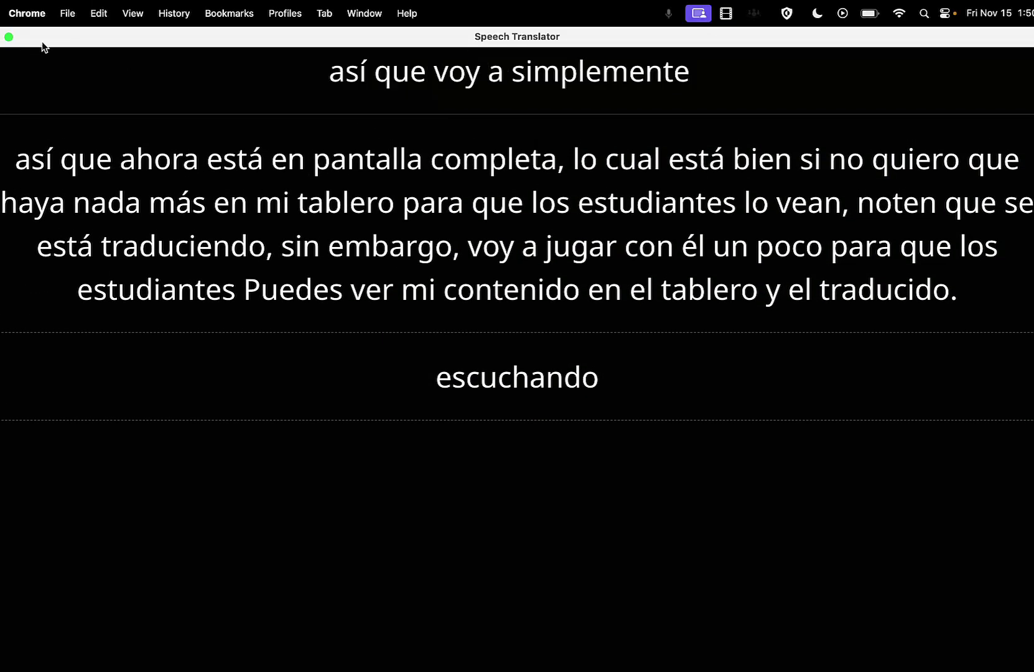
left_click(9, 36)
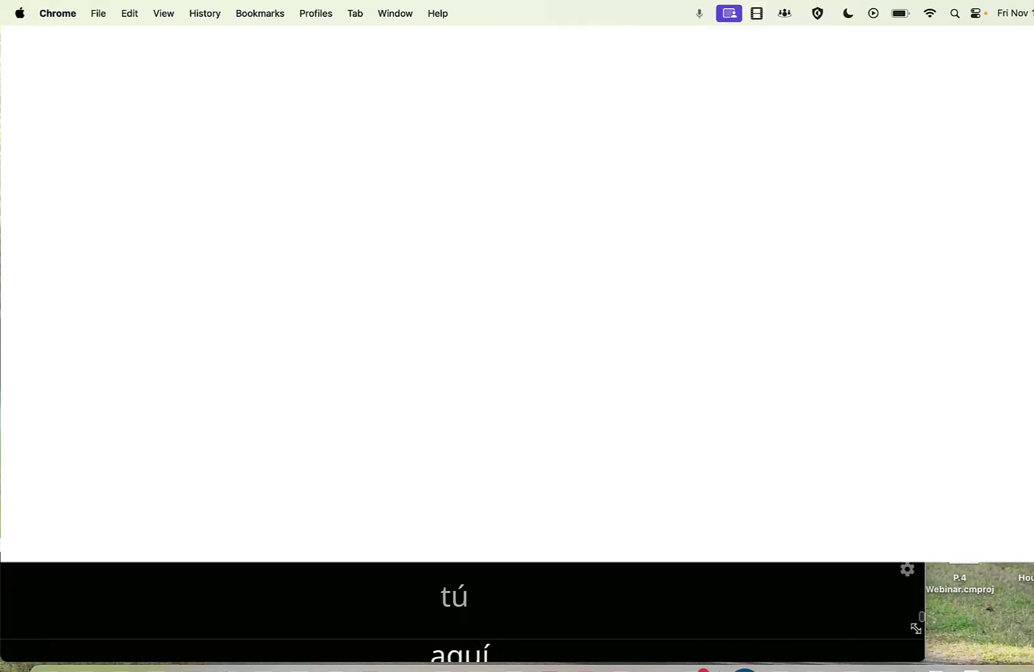
left_click_drag(872, 622, 1033, 622)
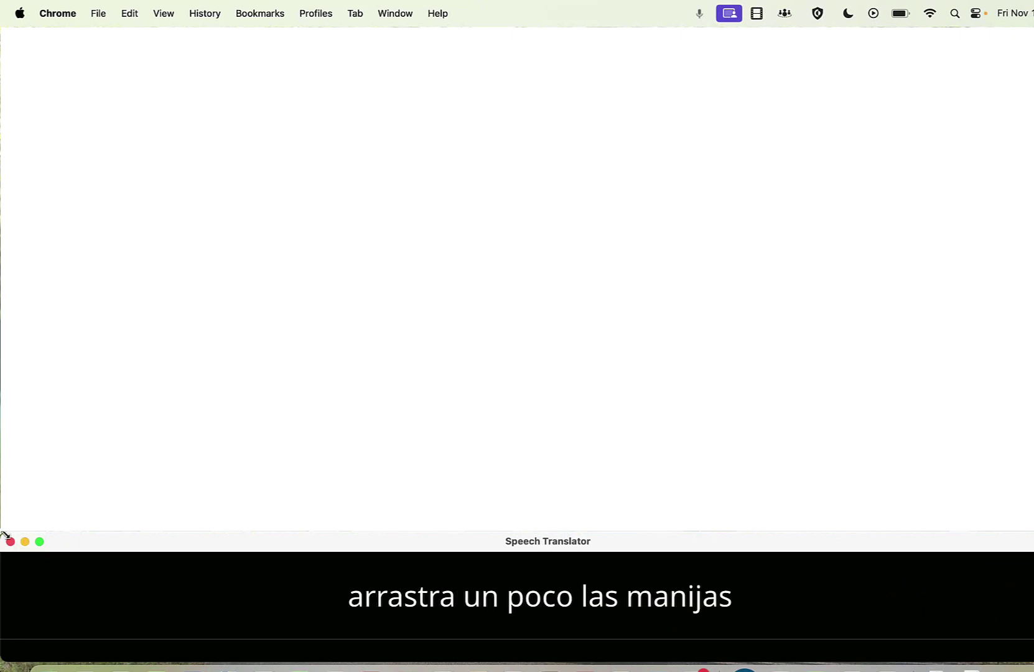
mouse_move(3, 534)
left_mouse_down()
mouse_move(31, 540)
mouse_move(5, 533)
left_mouse_up()
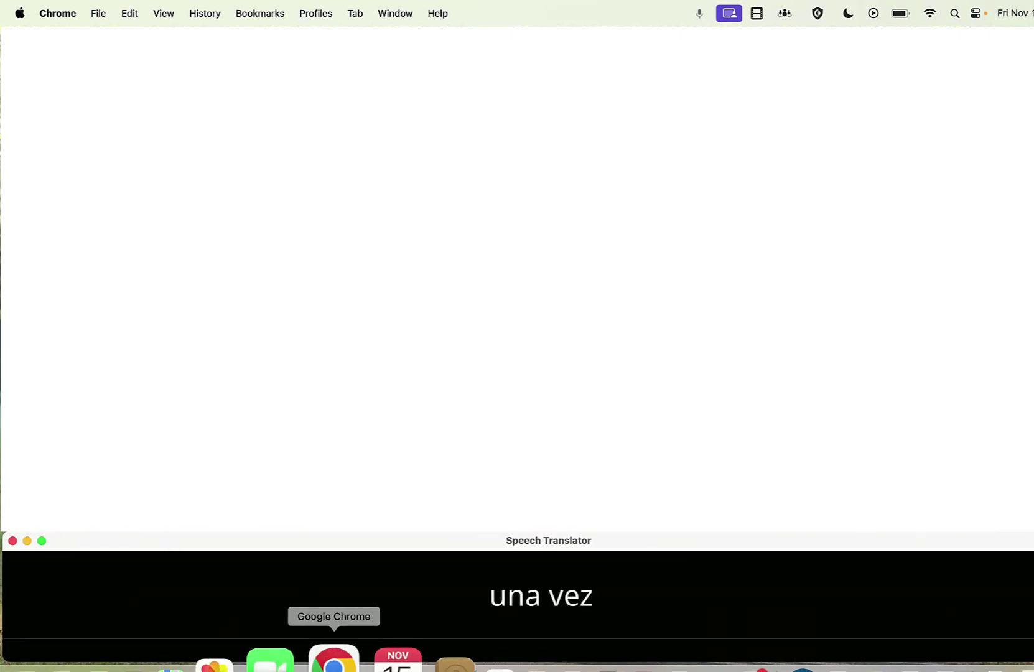
Return to the C.2 Lesson 1 Slides, start the slideshow with Presenter view enabled, and close the separate speaker notes window
left_click(334, 663)
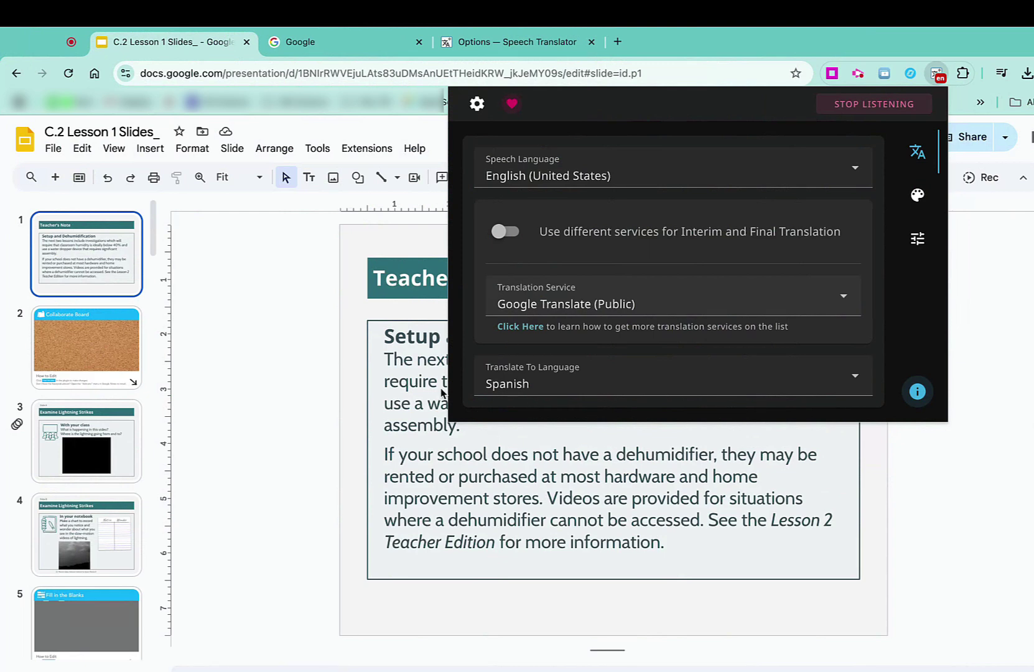
left_click(225, 453)
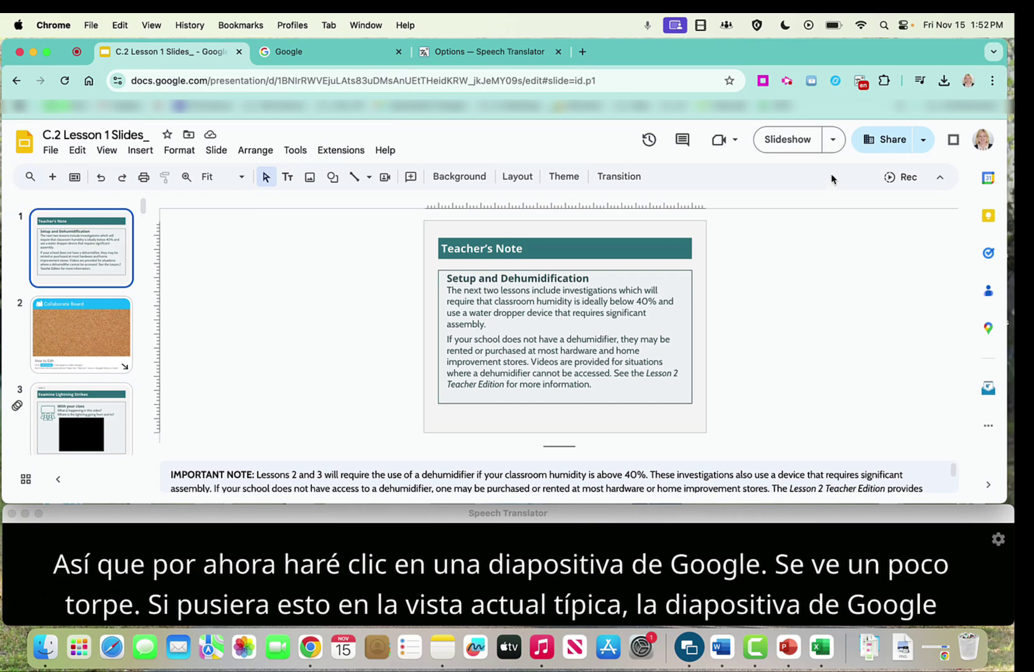
left_click(835, 141)
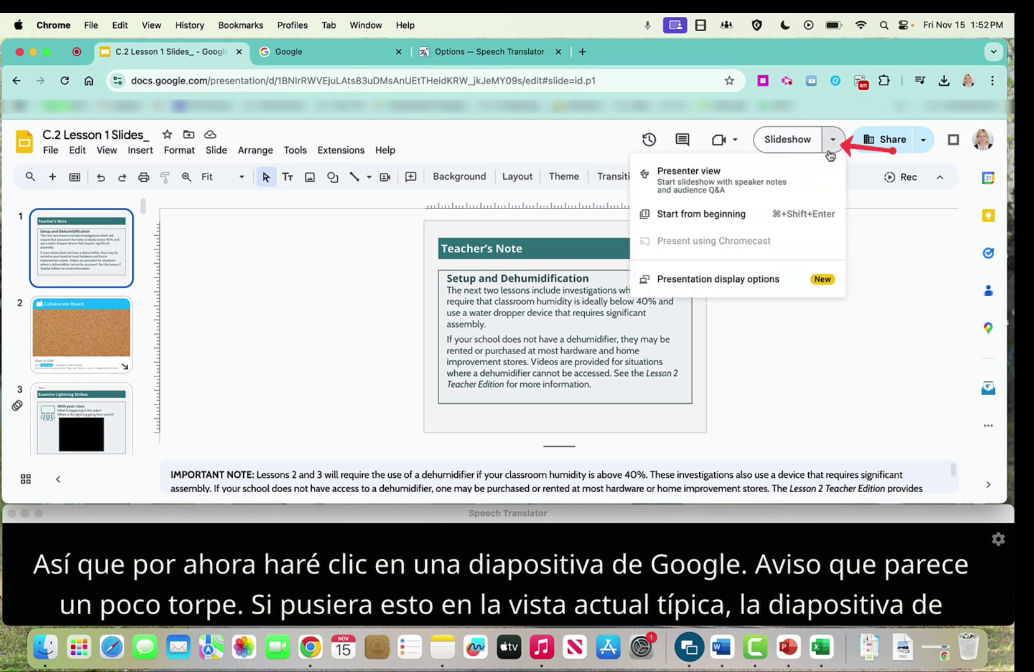
left_click(792, 288)
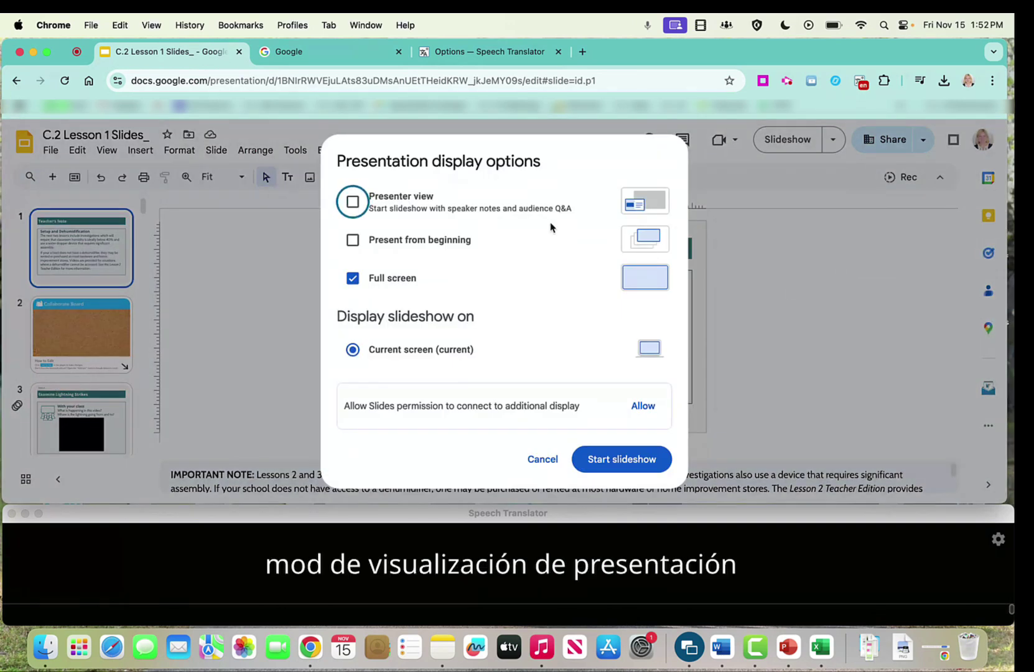
left_click(353, 202)
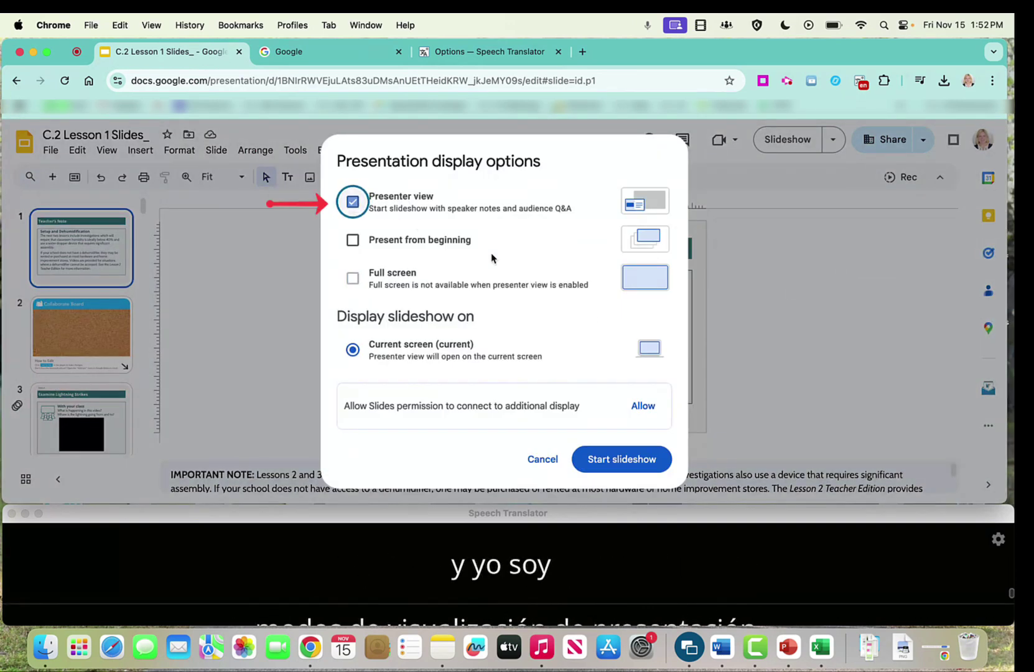
left_click(648, 459)
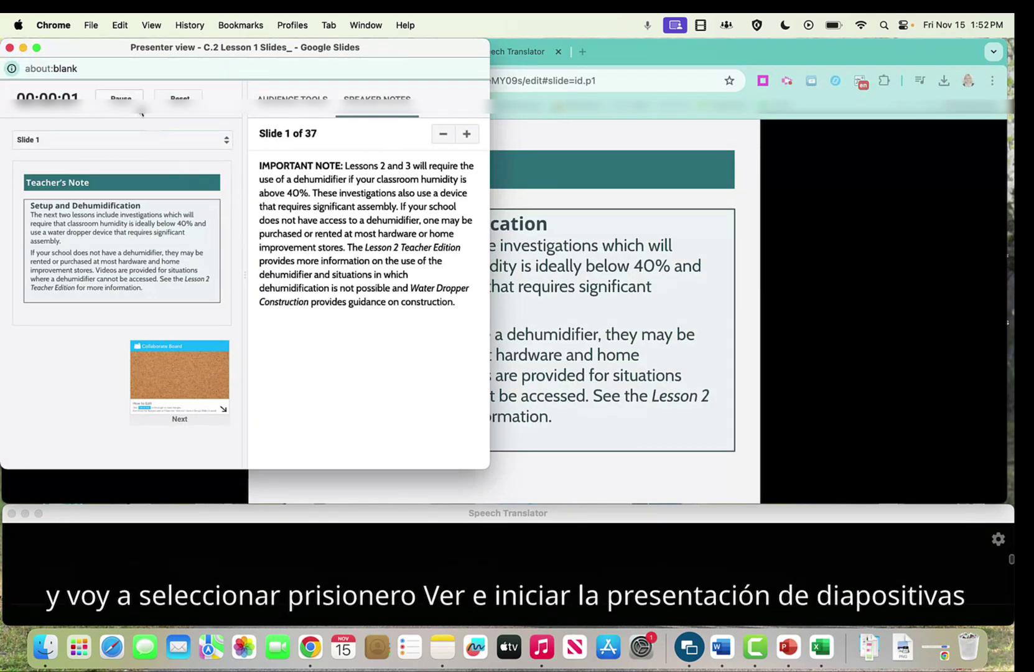
left_click(9, 48)
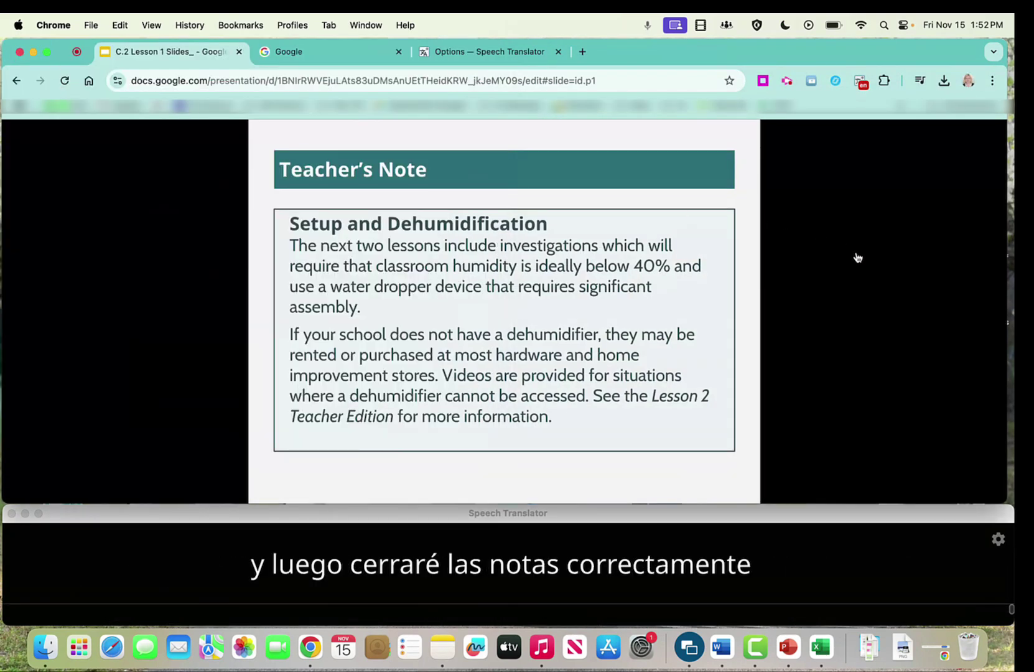
Advance the slideshow to the Examine Lightning Strikes slide and bring the Speech Translator caption window into focus
left_click(912, 309)
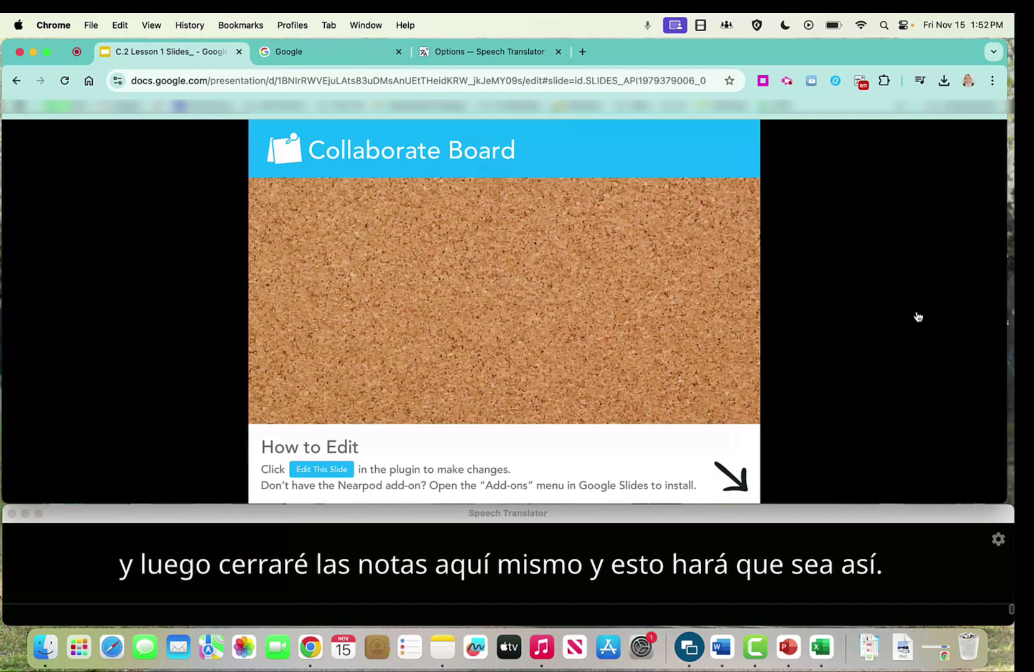
left_click(918, 317)
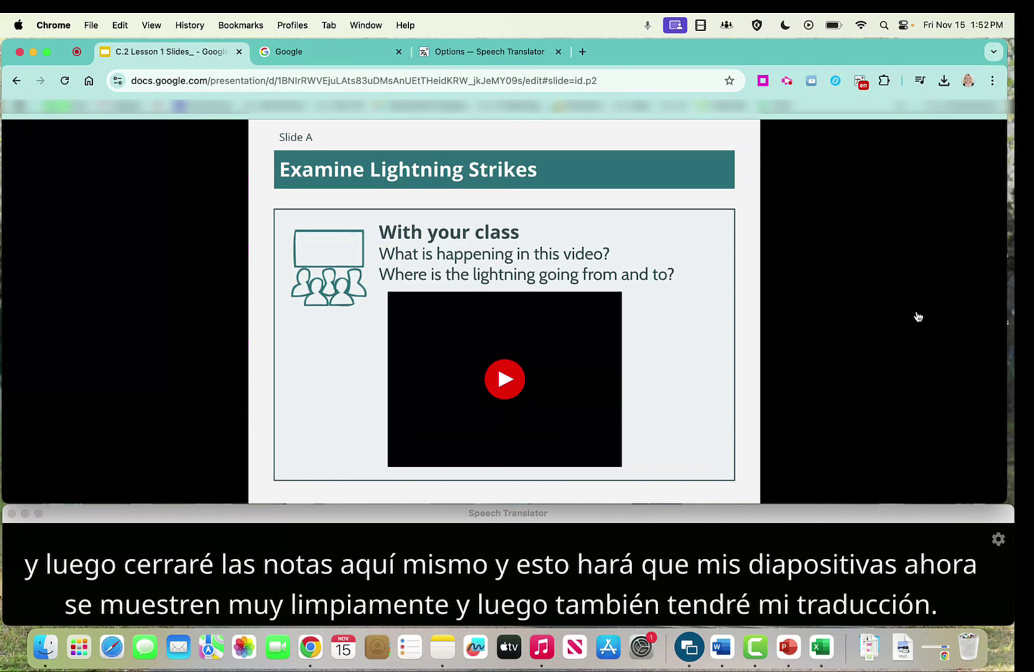
left_click(174, 519)
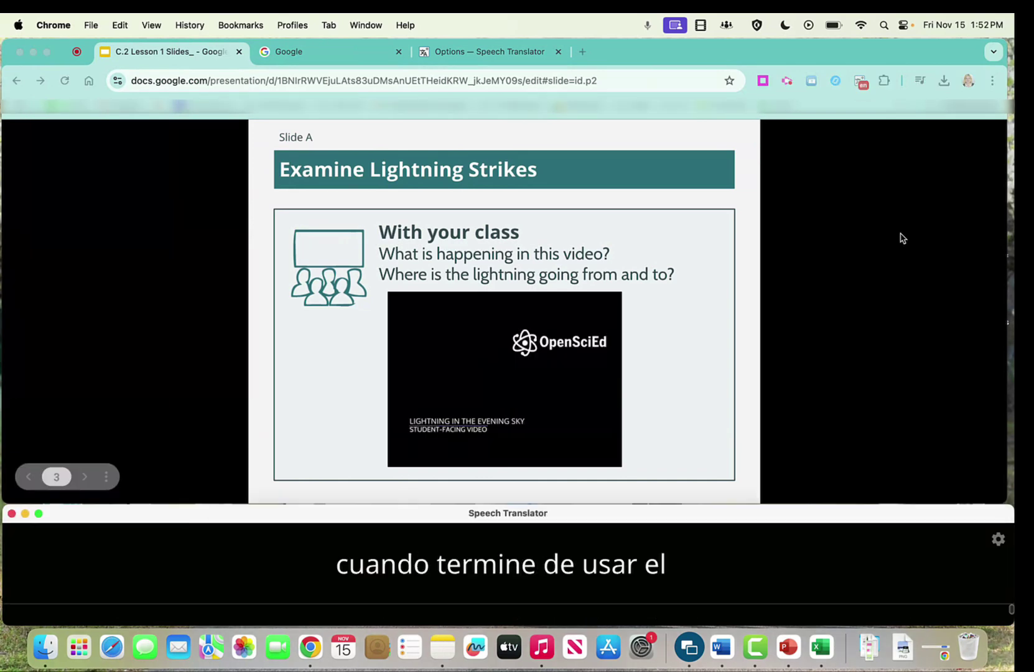
Stop the Speech Translator extension from listening and dismiss its settings pop-up
left_click(859, 84)
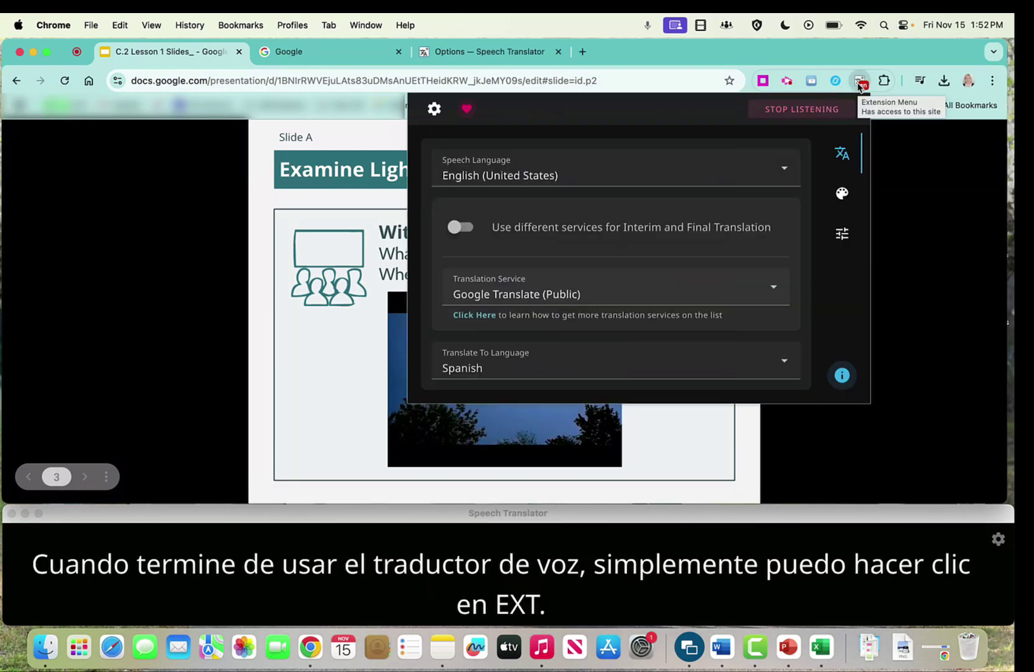
left_click(824, 109)
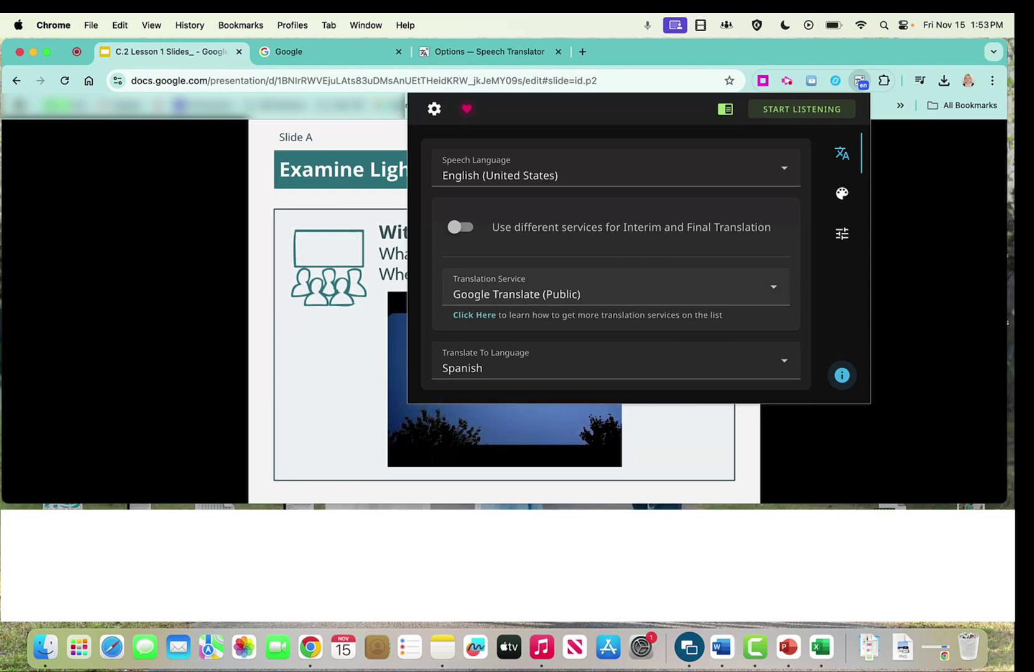
left_click(947, 266)
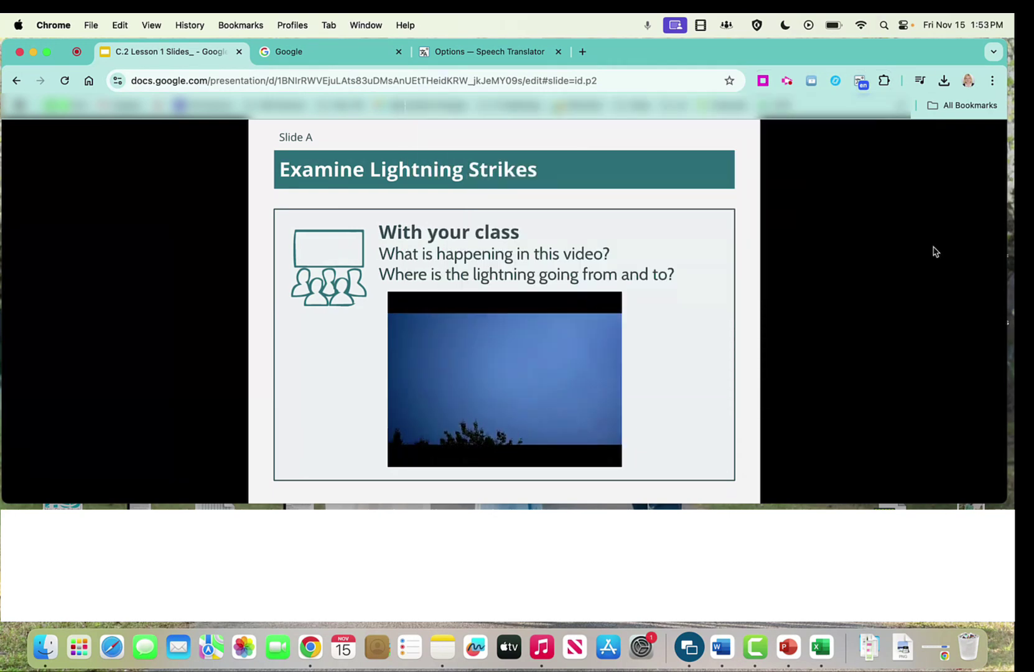
Start the Speech Translator listening again so its Spanish caption window reopens beneath the slideshow
left_click(861, 82)
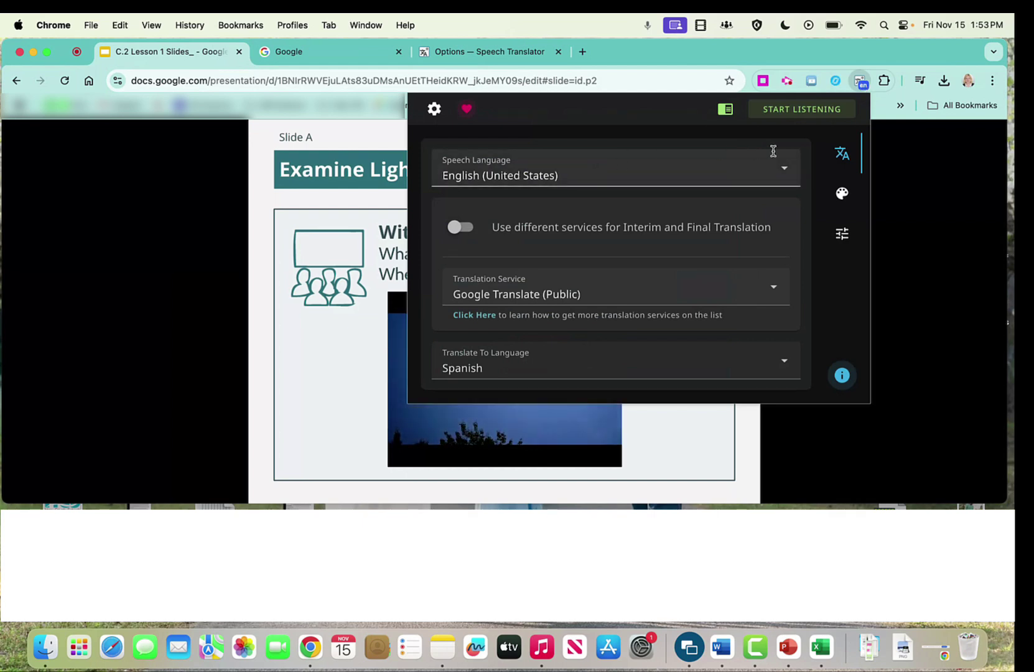
left_click(790, 117)
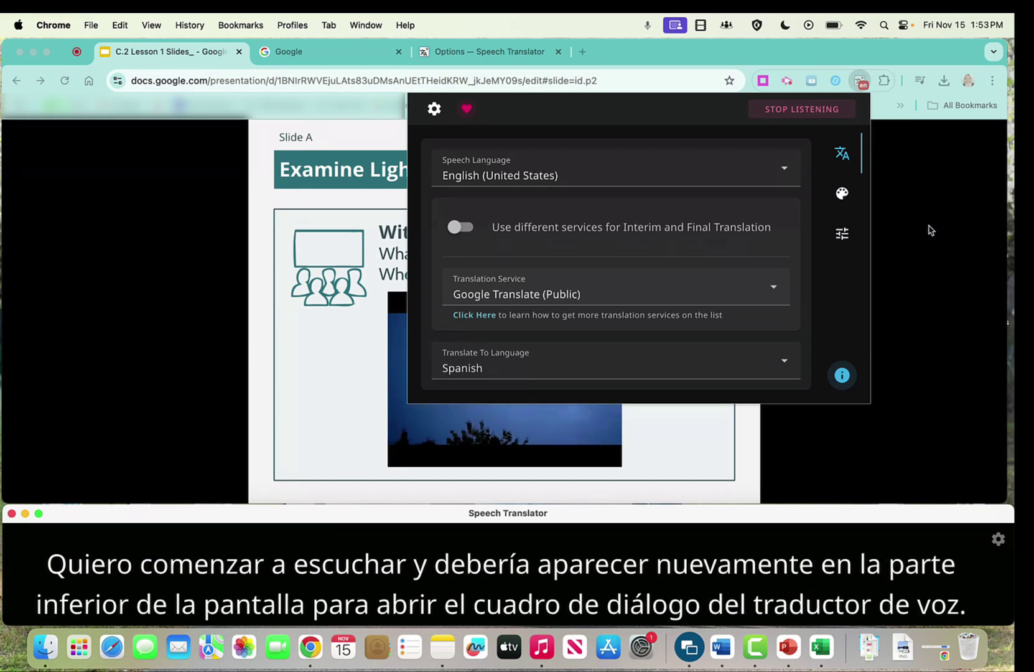
left_click(932, 230)
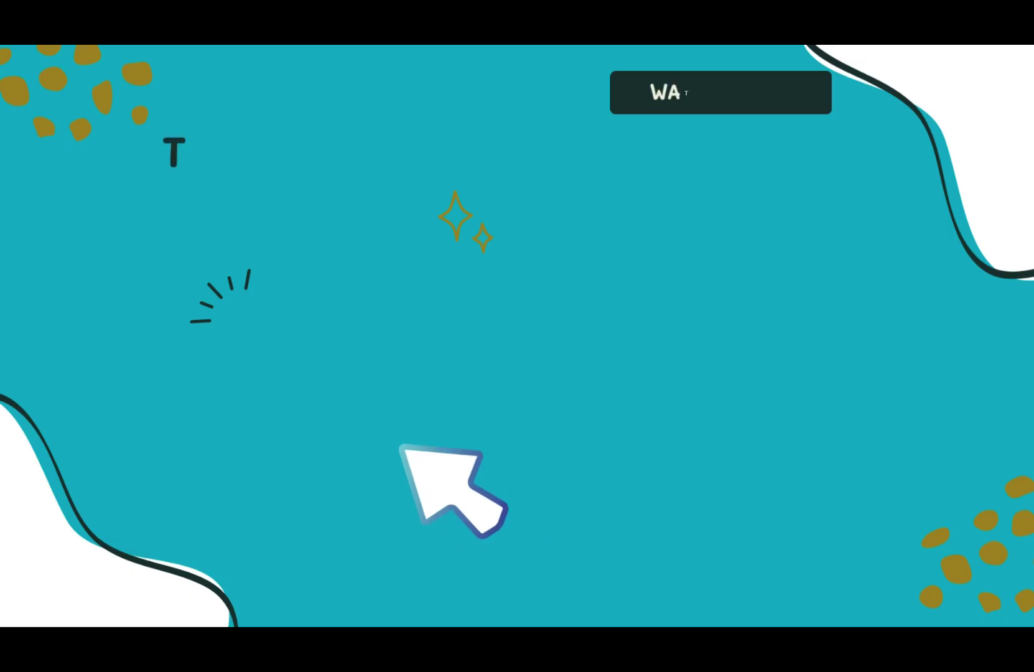